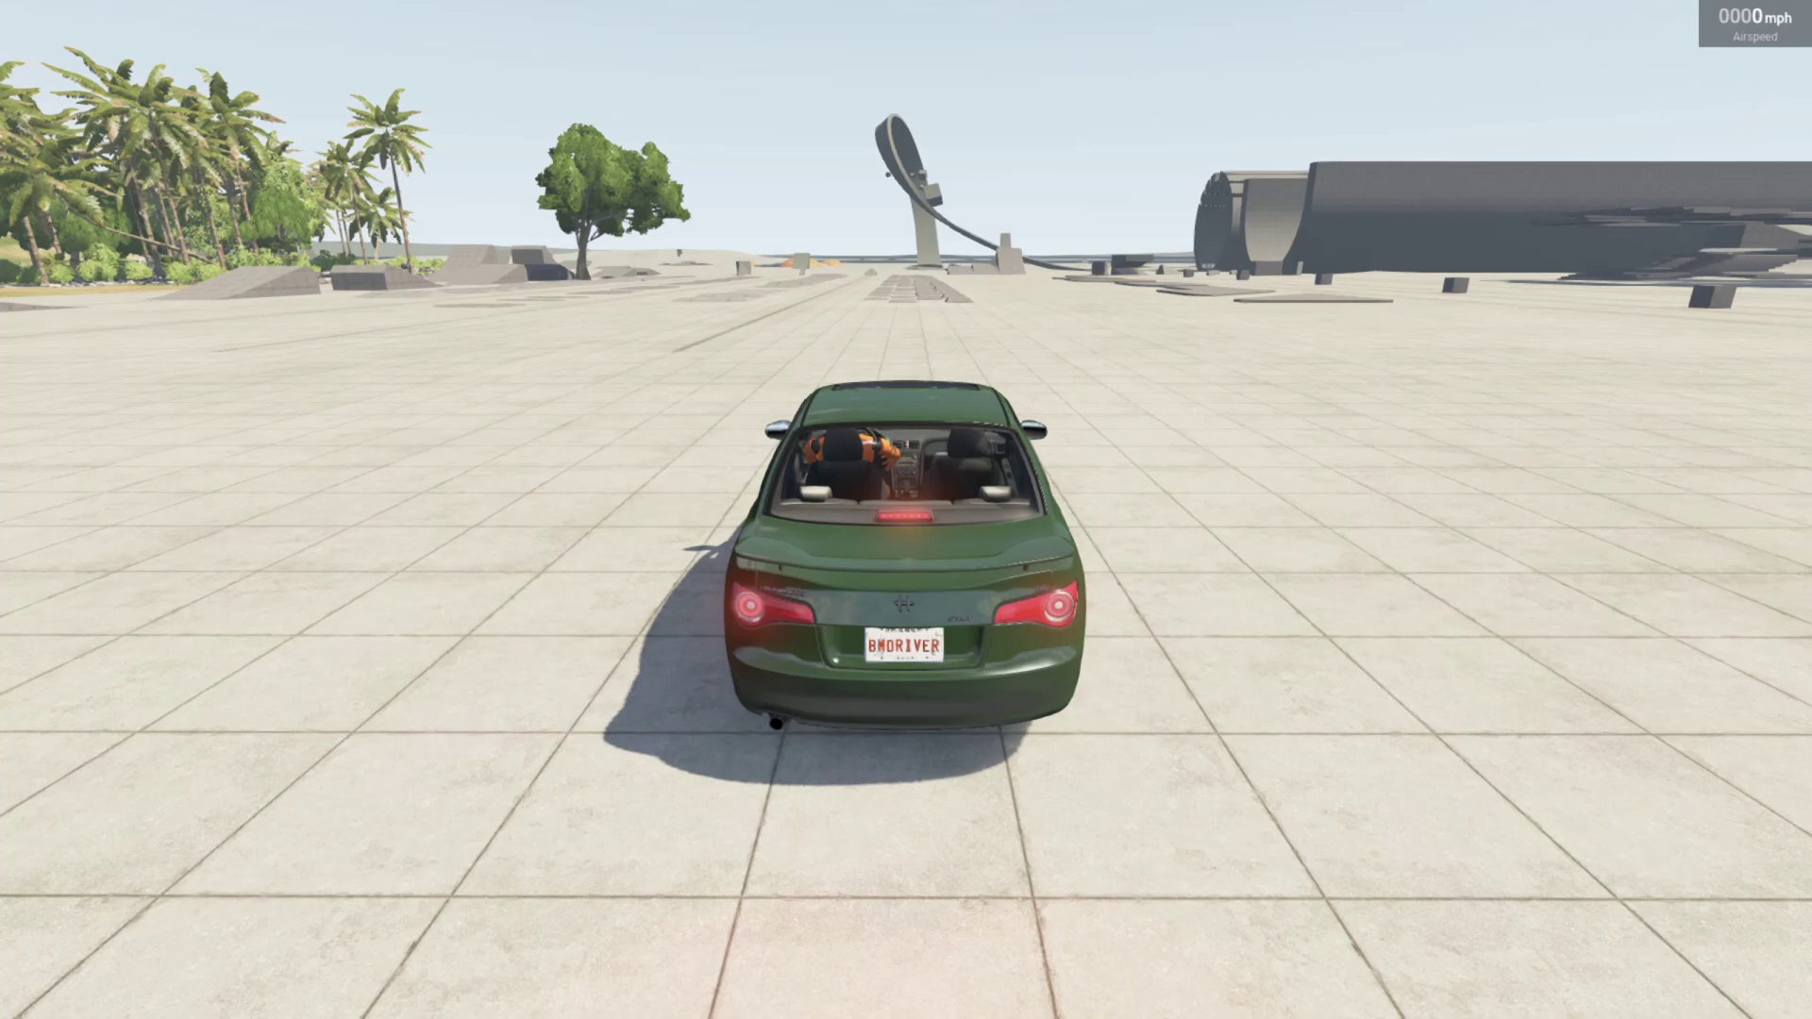
- Clone the green sedan from the radial menu's Manage section so a second copy stands beside it
key("Escape")
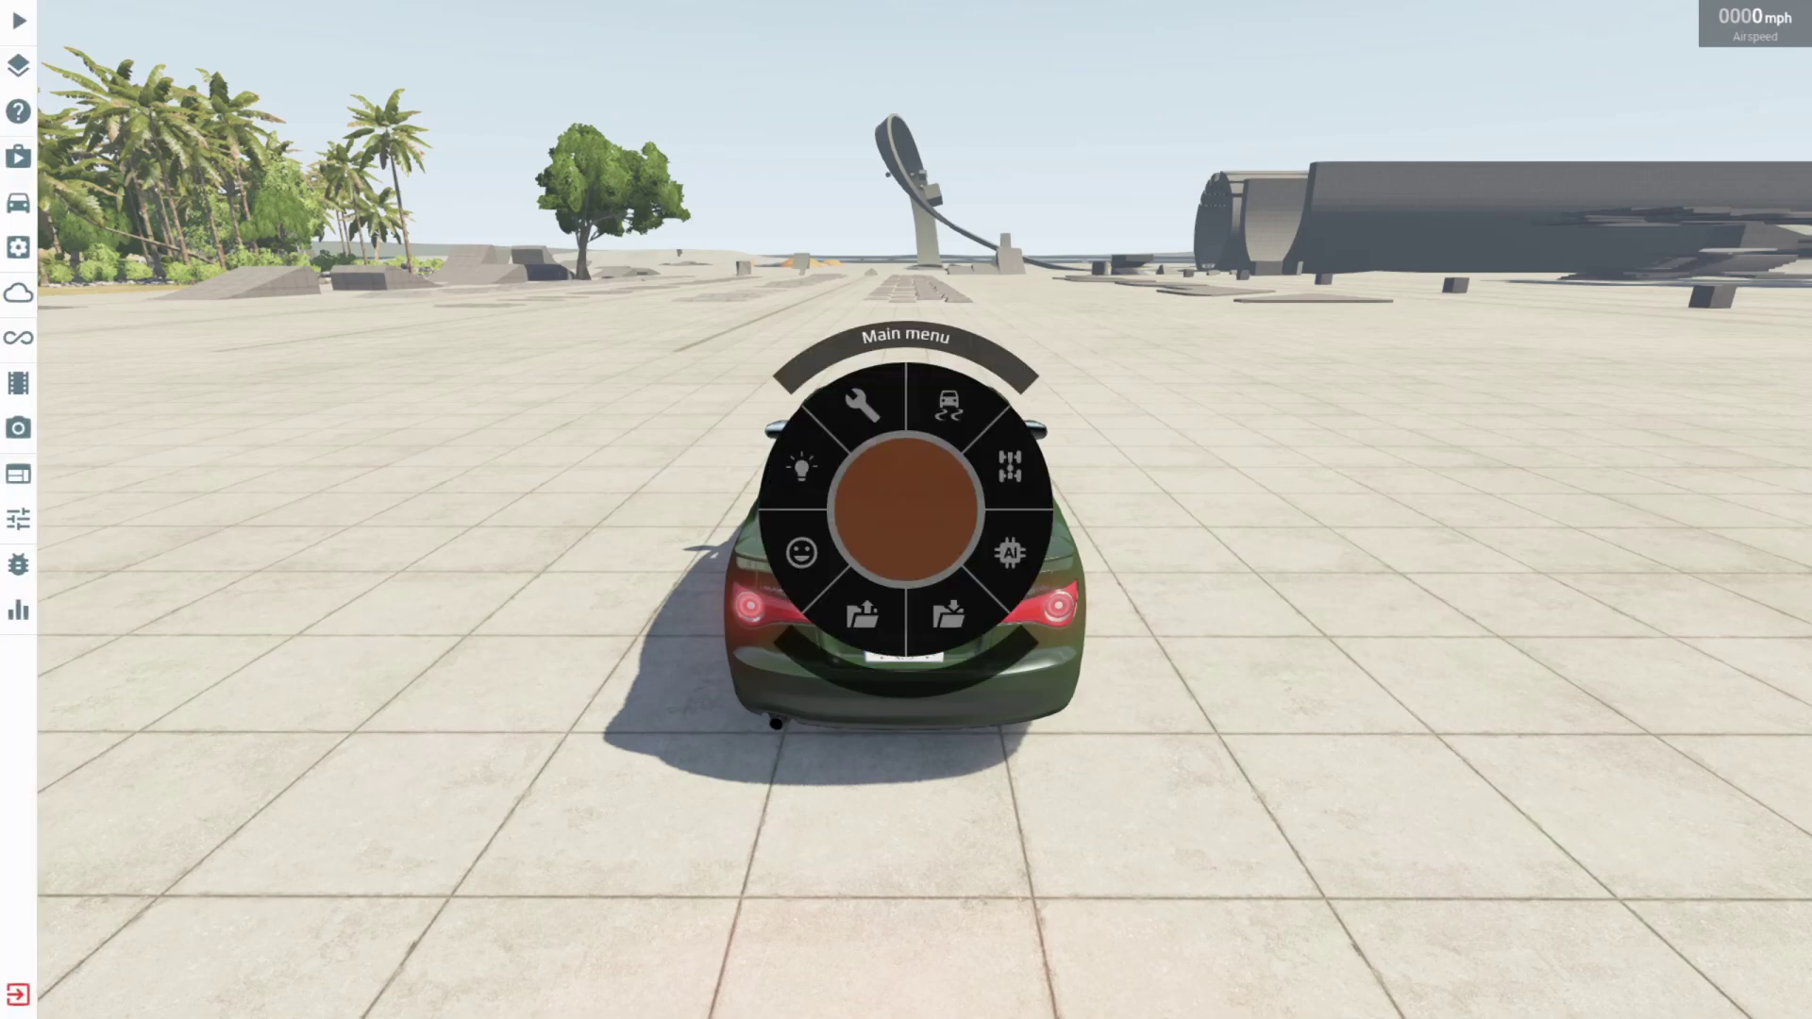
key("Return")
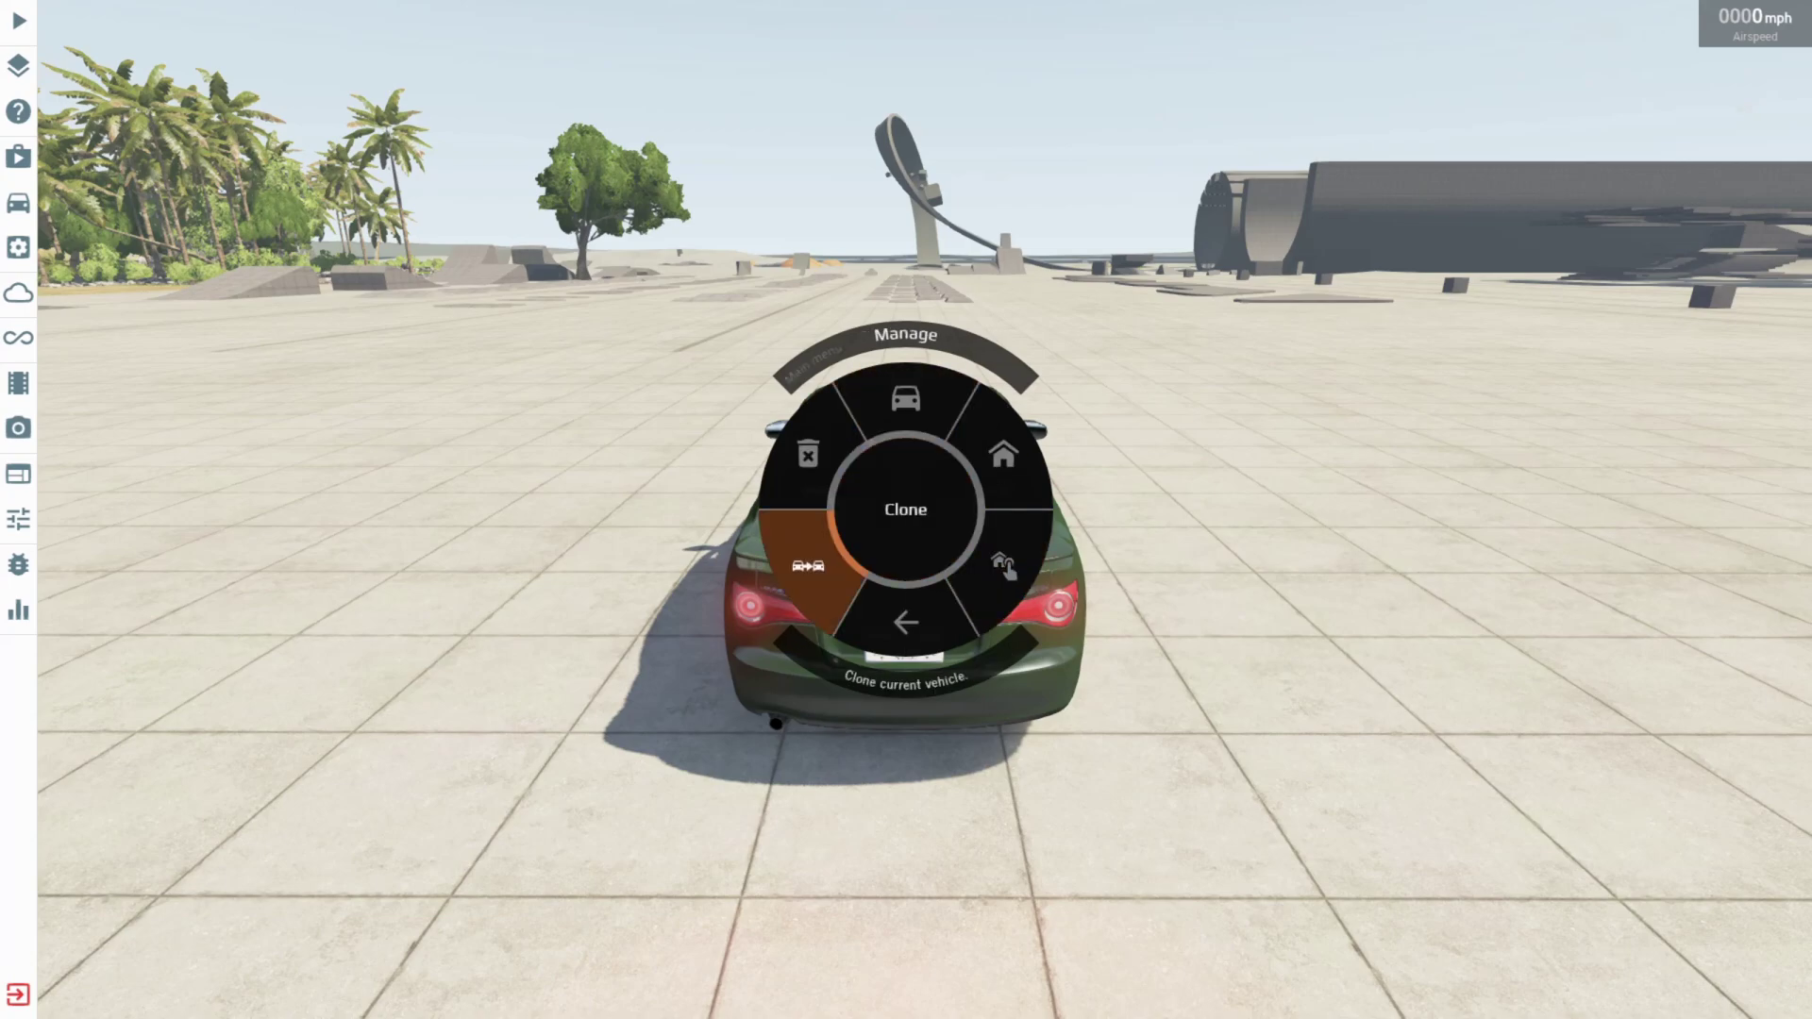
key("Return")
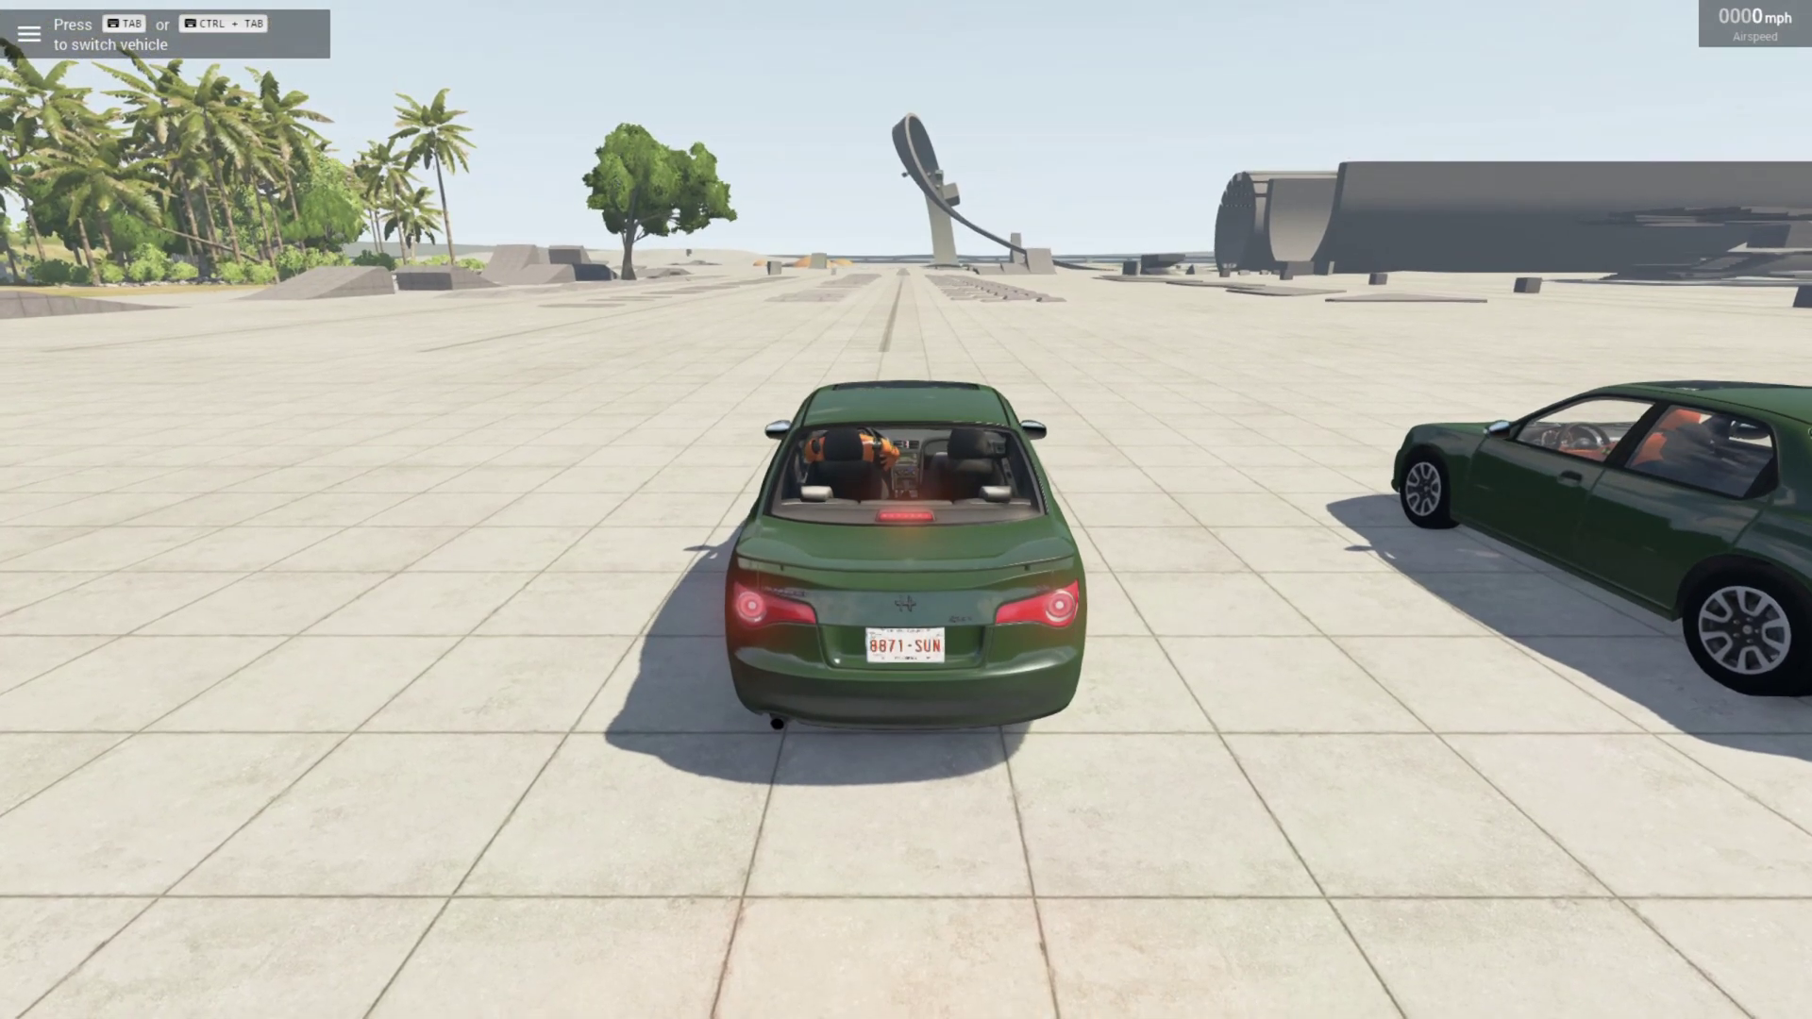
key("e")
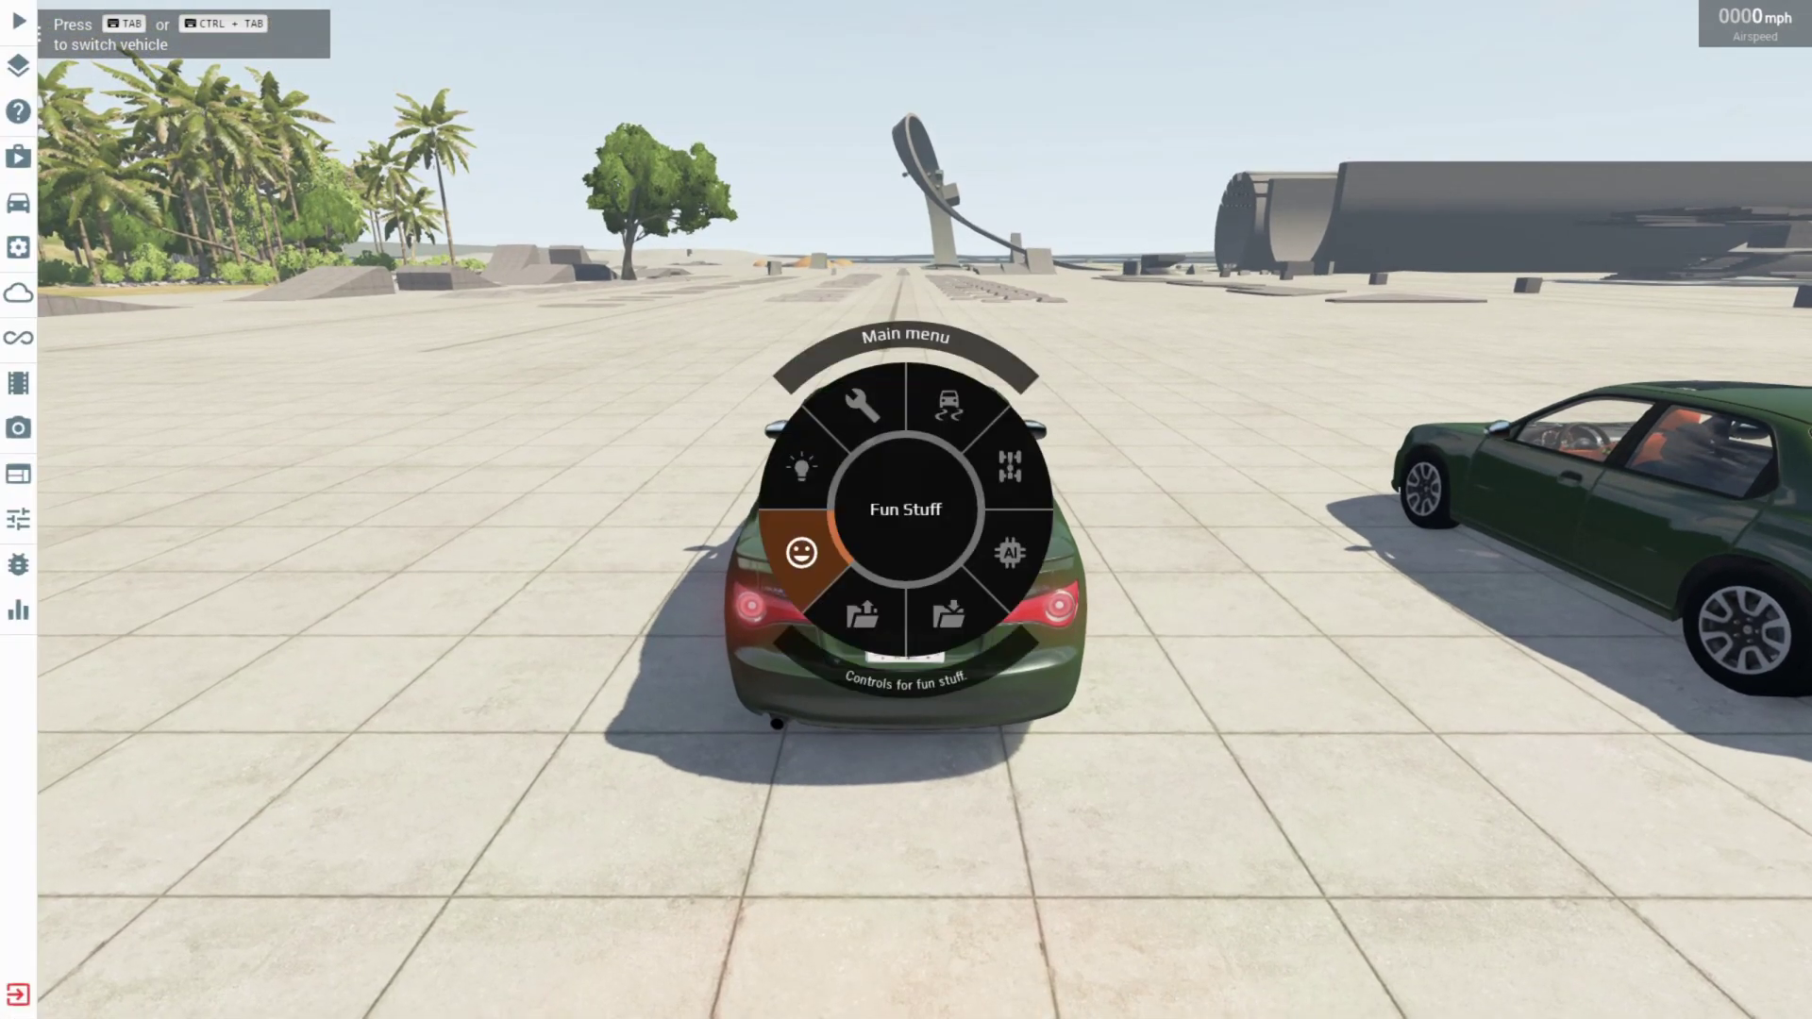
key("Escape")
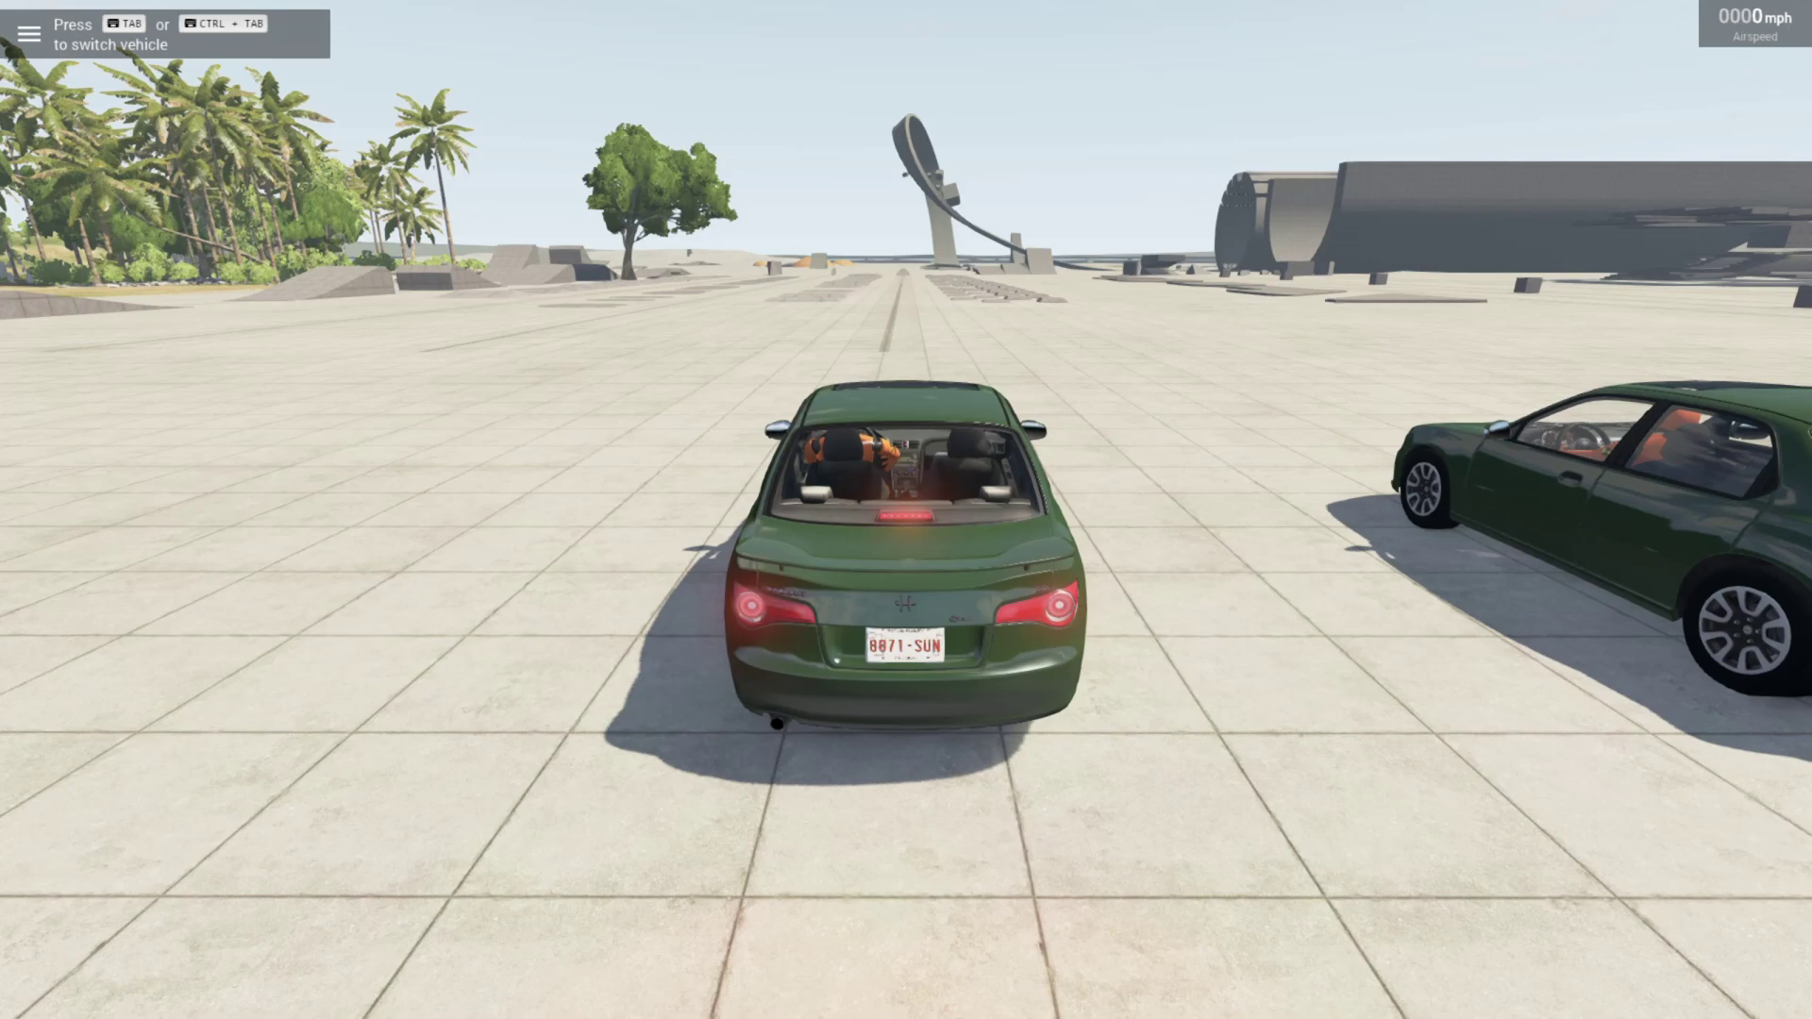
- Open the Script AI Manager from the World Editor's Tools menu
key("F11")
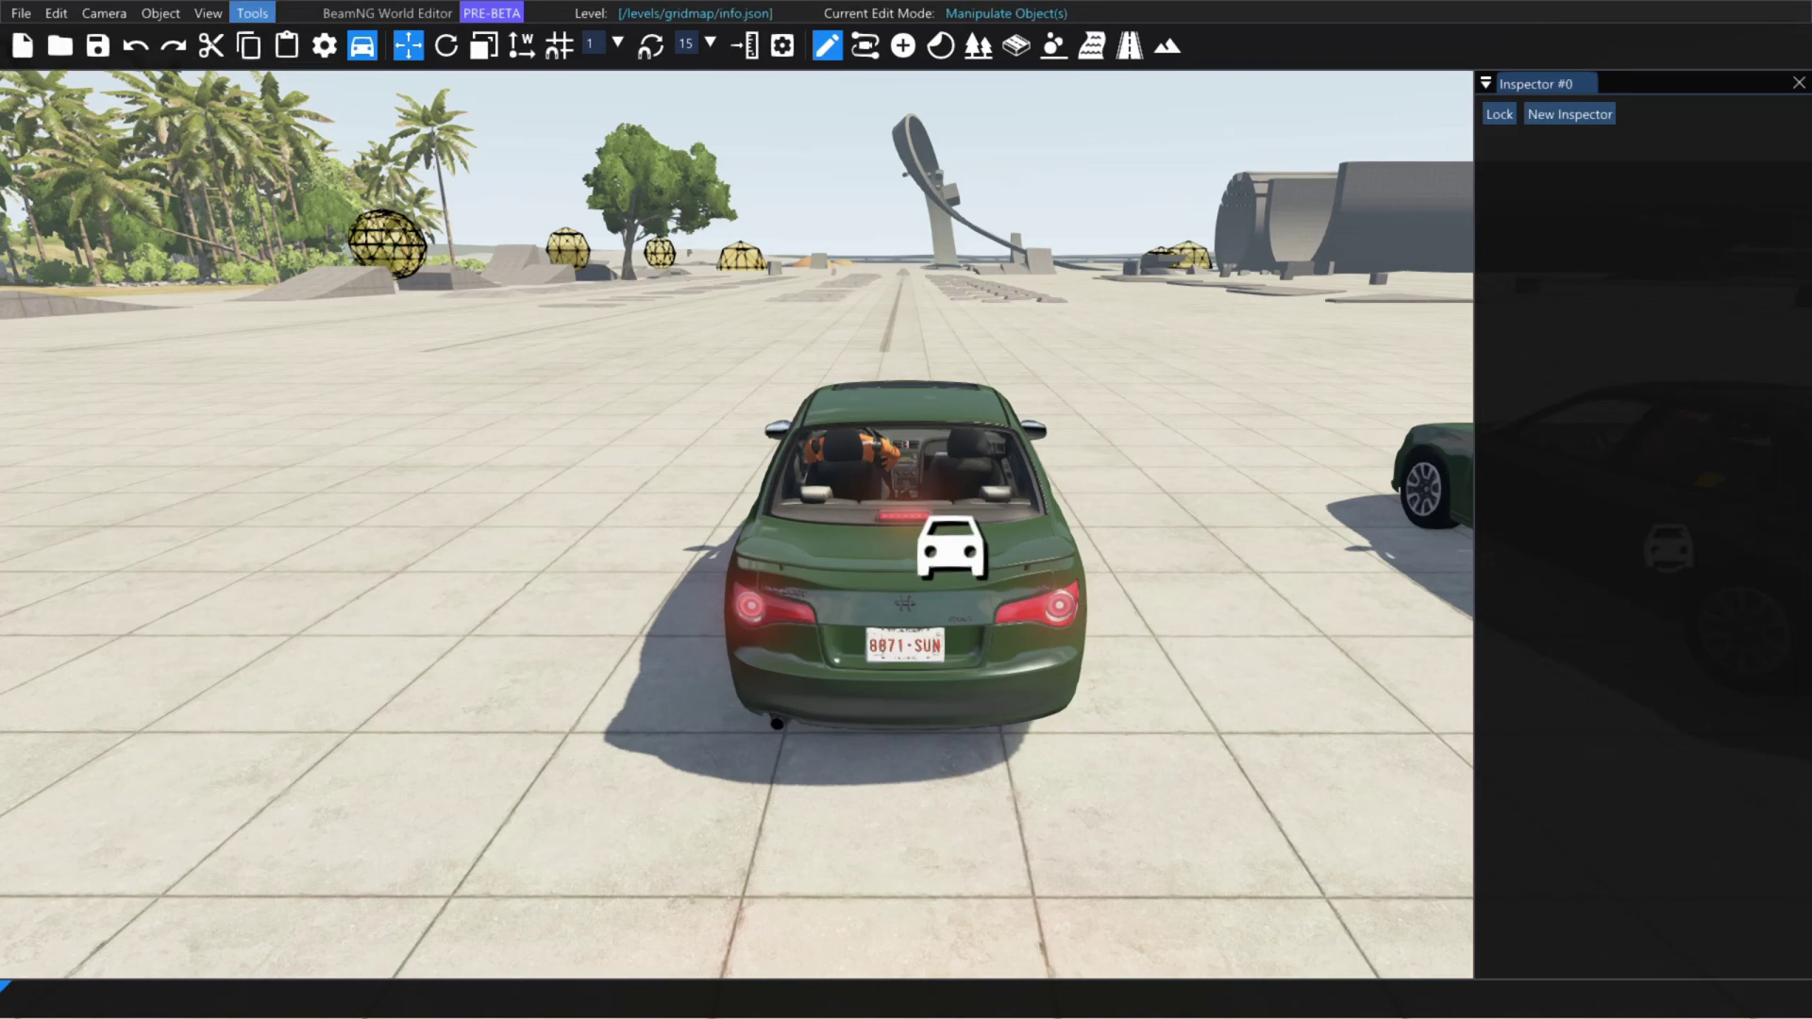
left_click(253, 12)
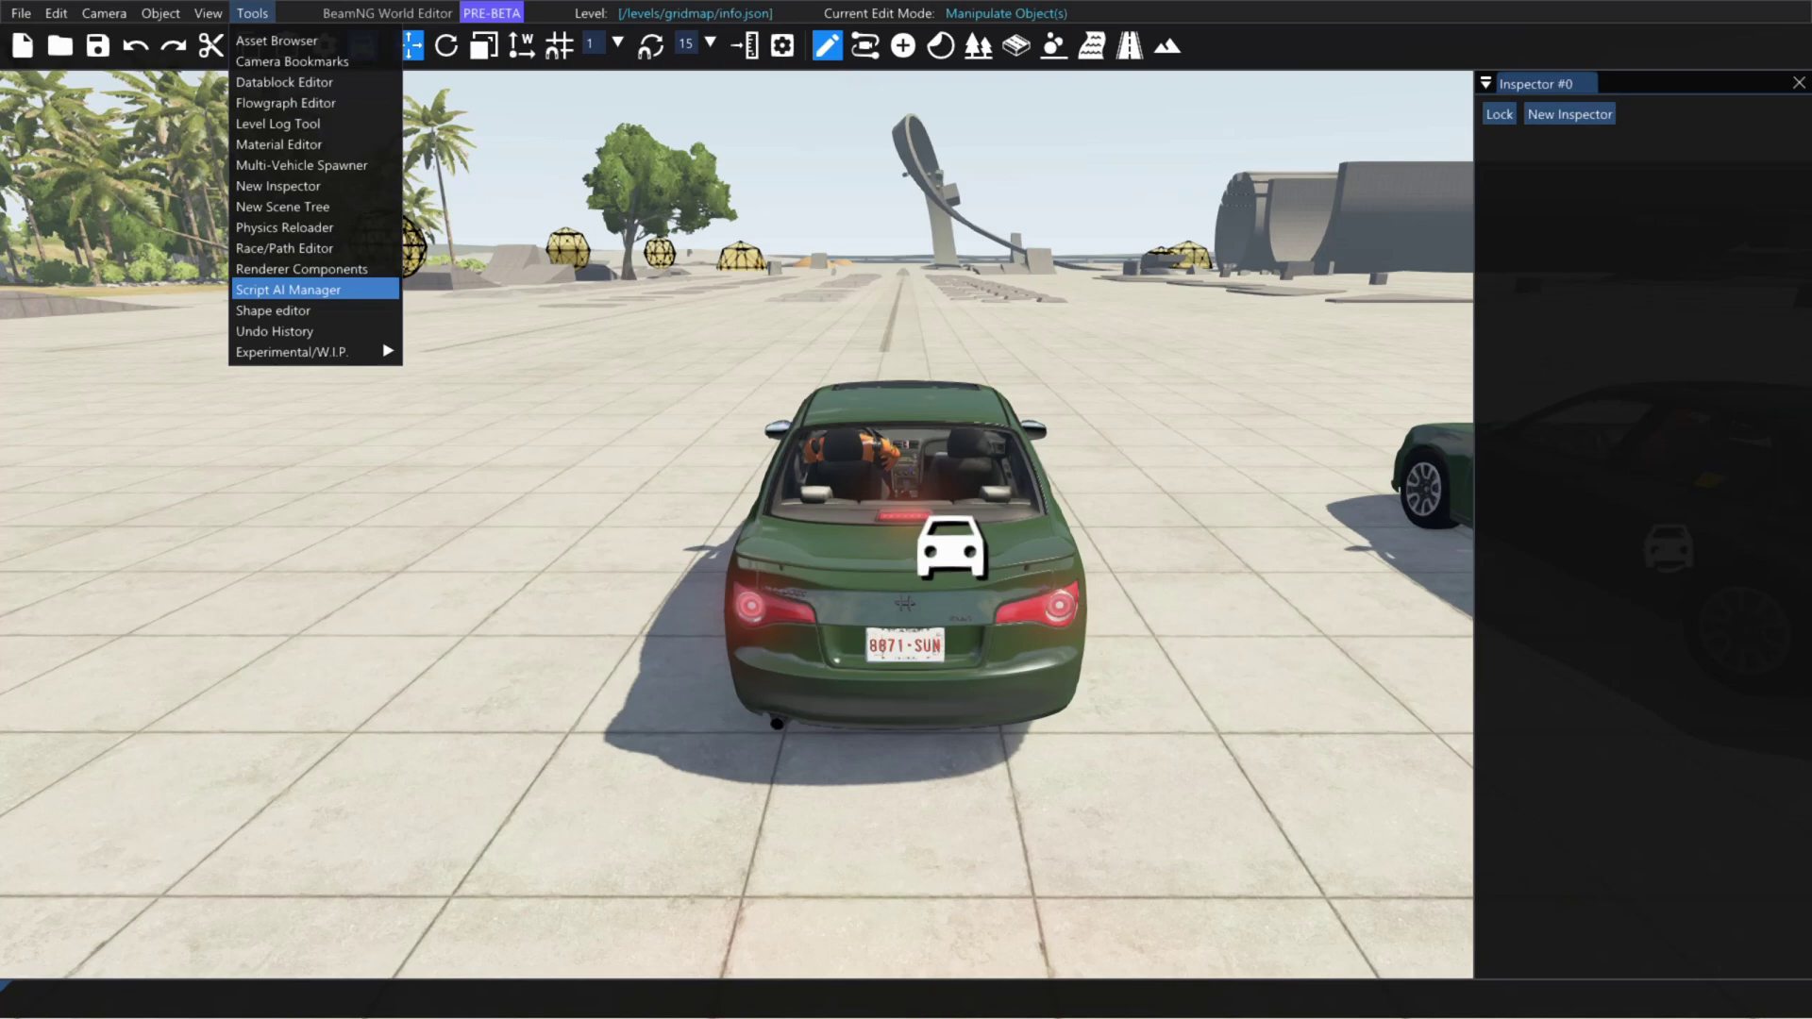
left_click(288, 290)
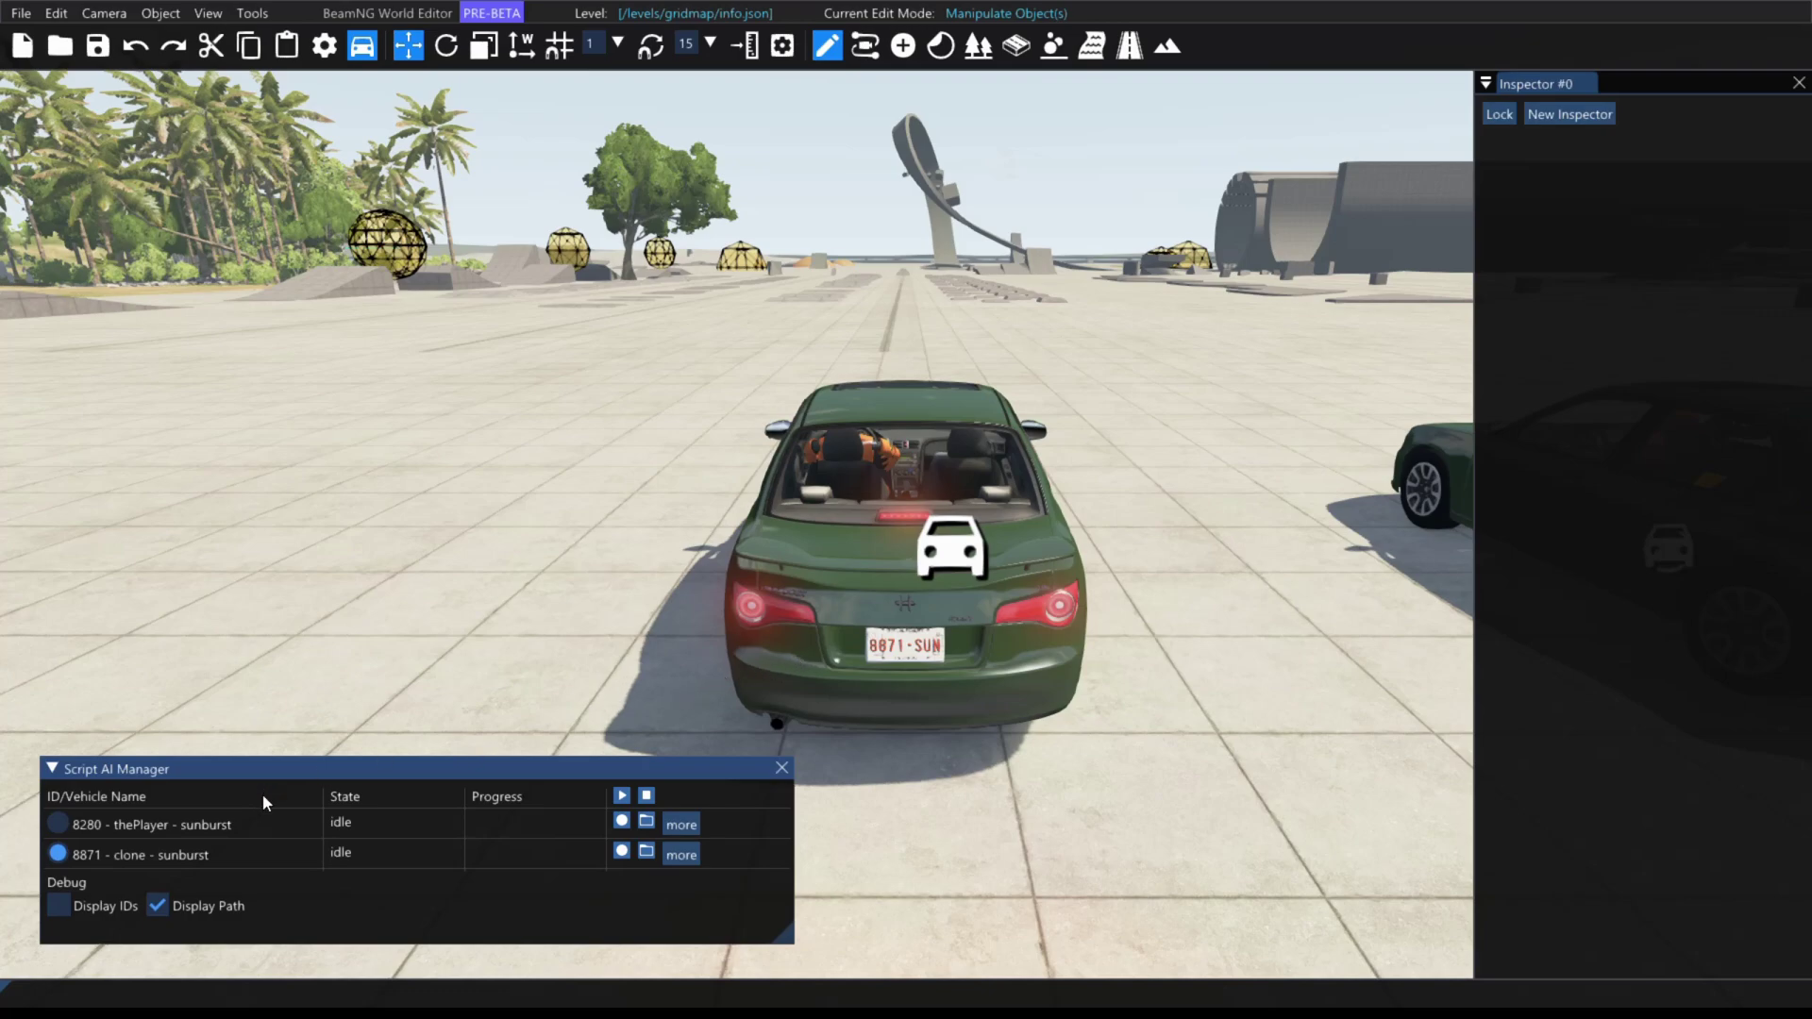
- Select the 8871 clone row and start recording its drive
left_click(57, 853)
left_click(621, 851)
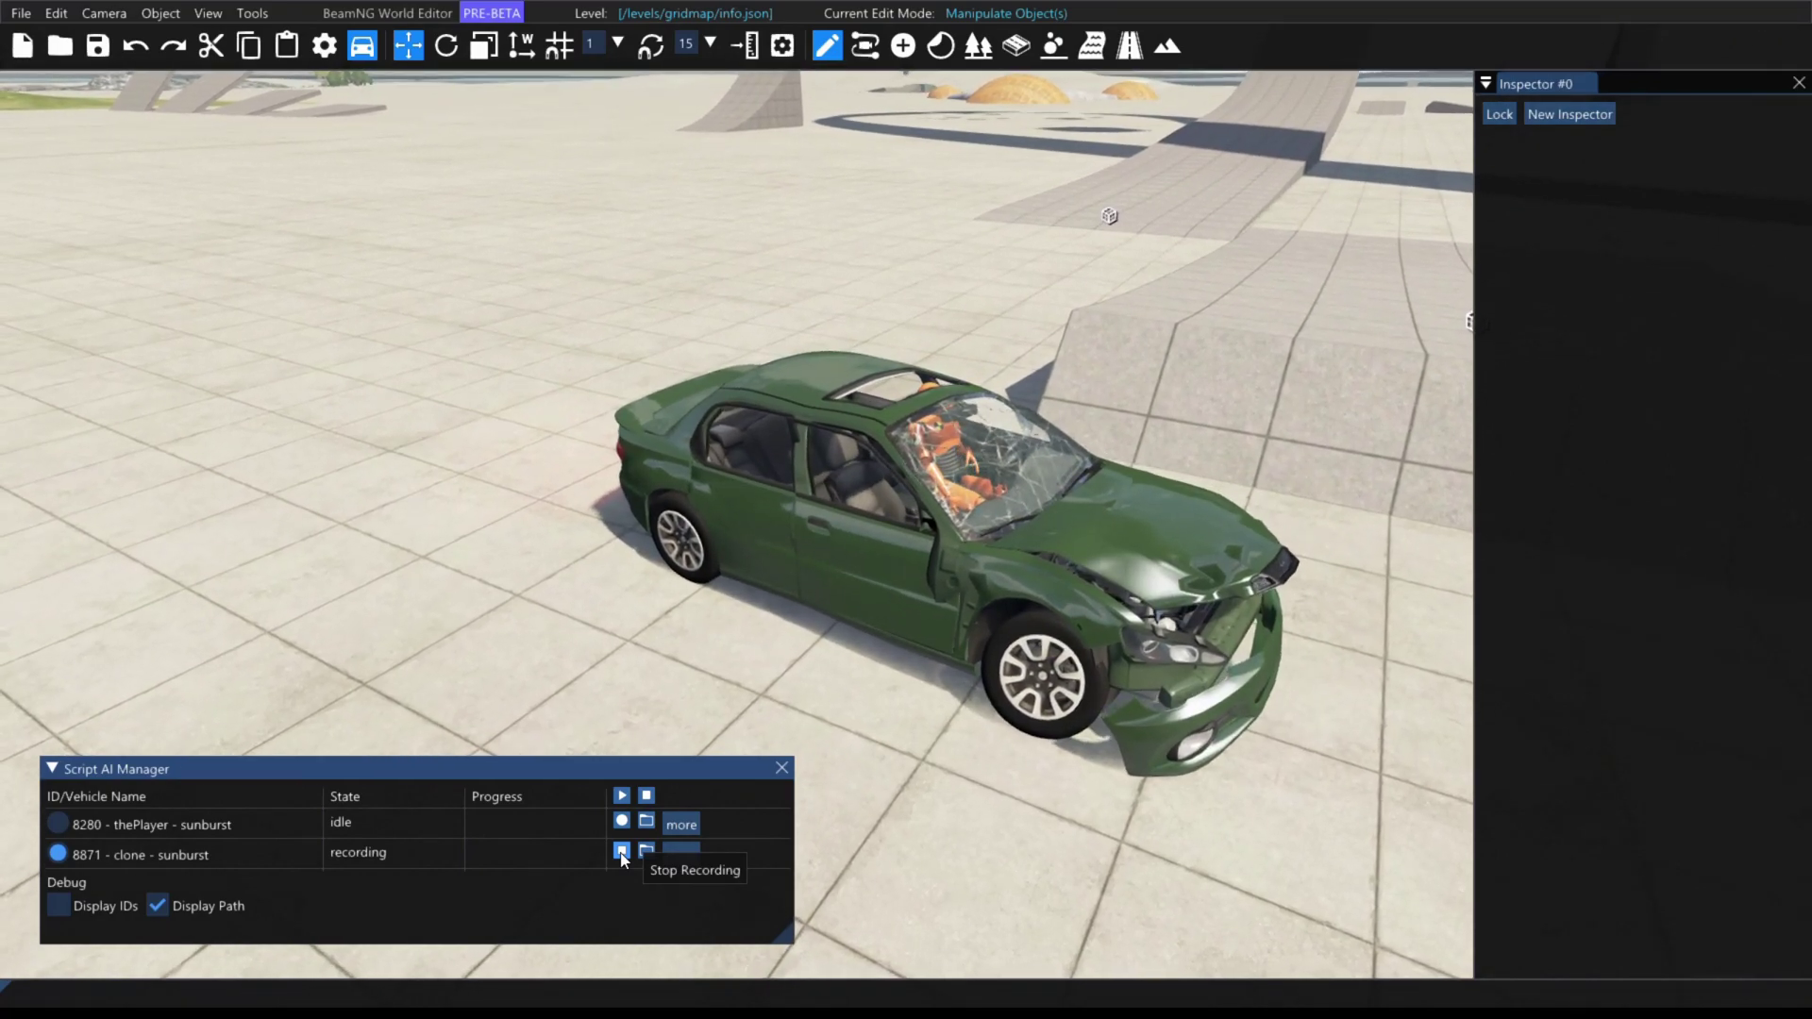
- Stop the clone's recording, save it as 'ramp1', and reset the clone vehicle
left_click(622, 853)
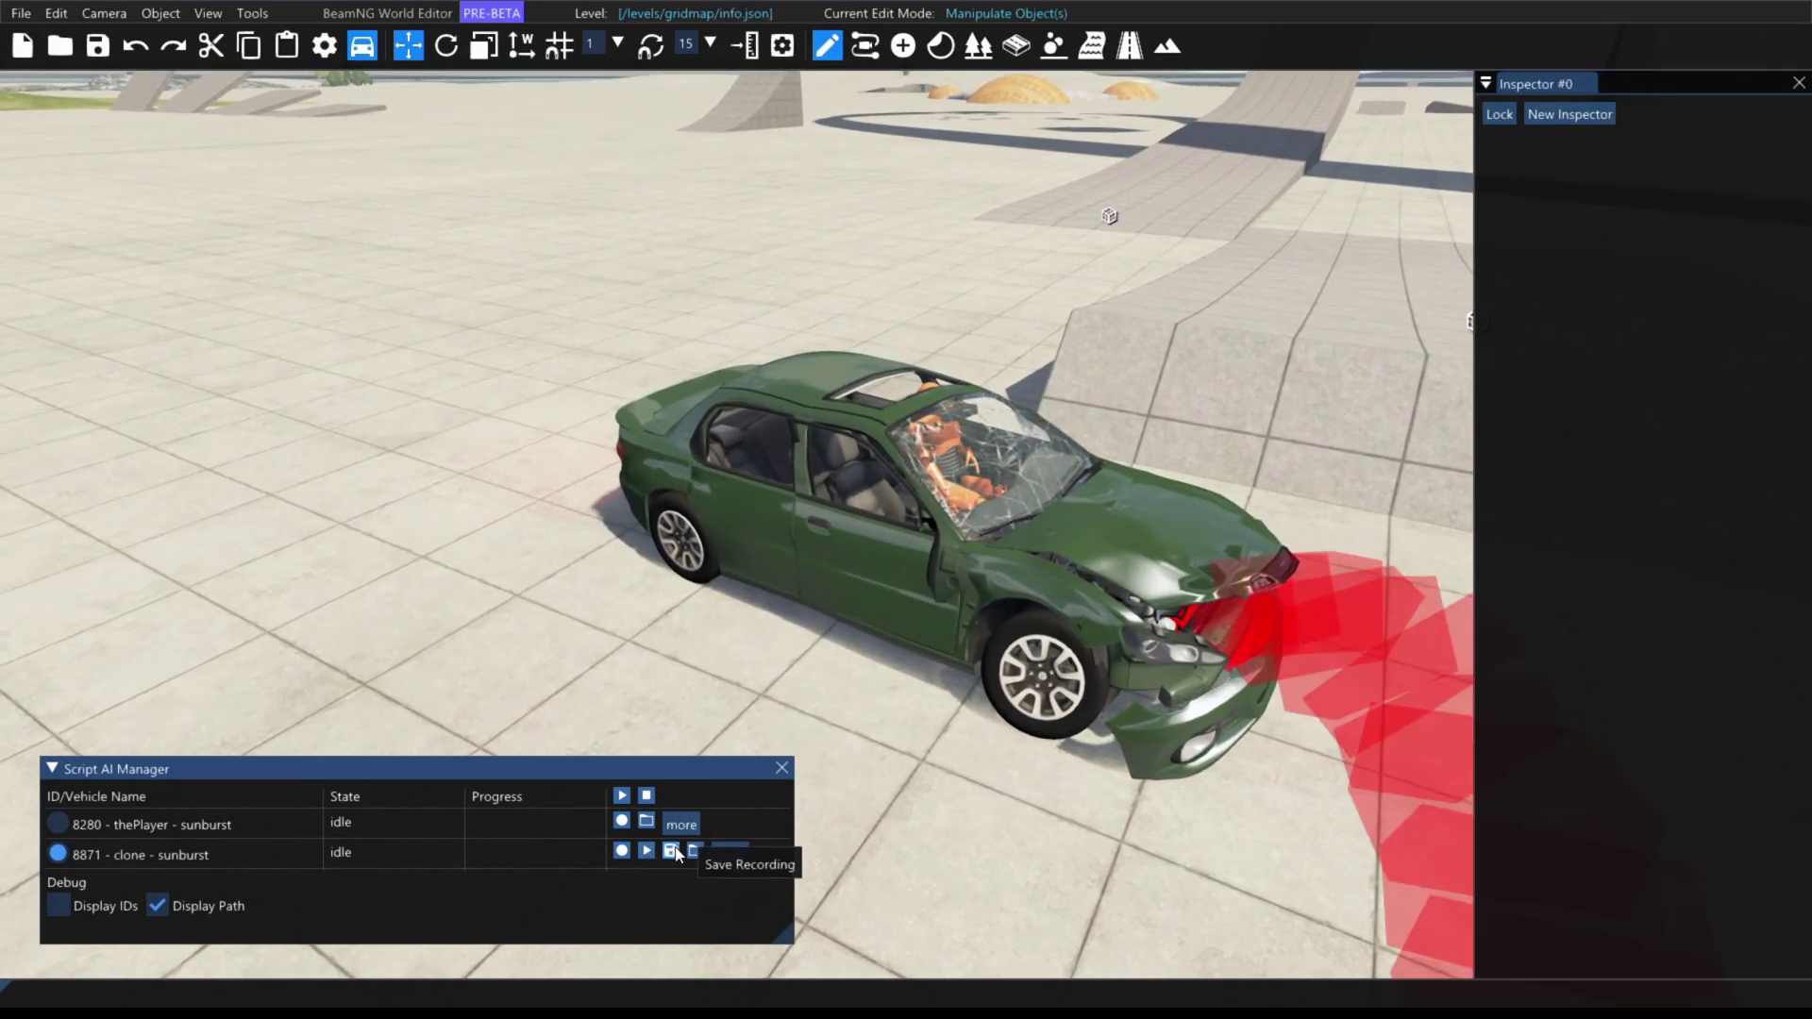
left_click(671, 851)
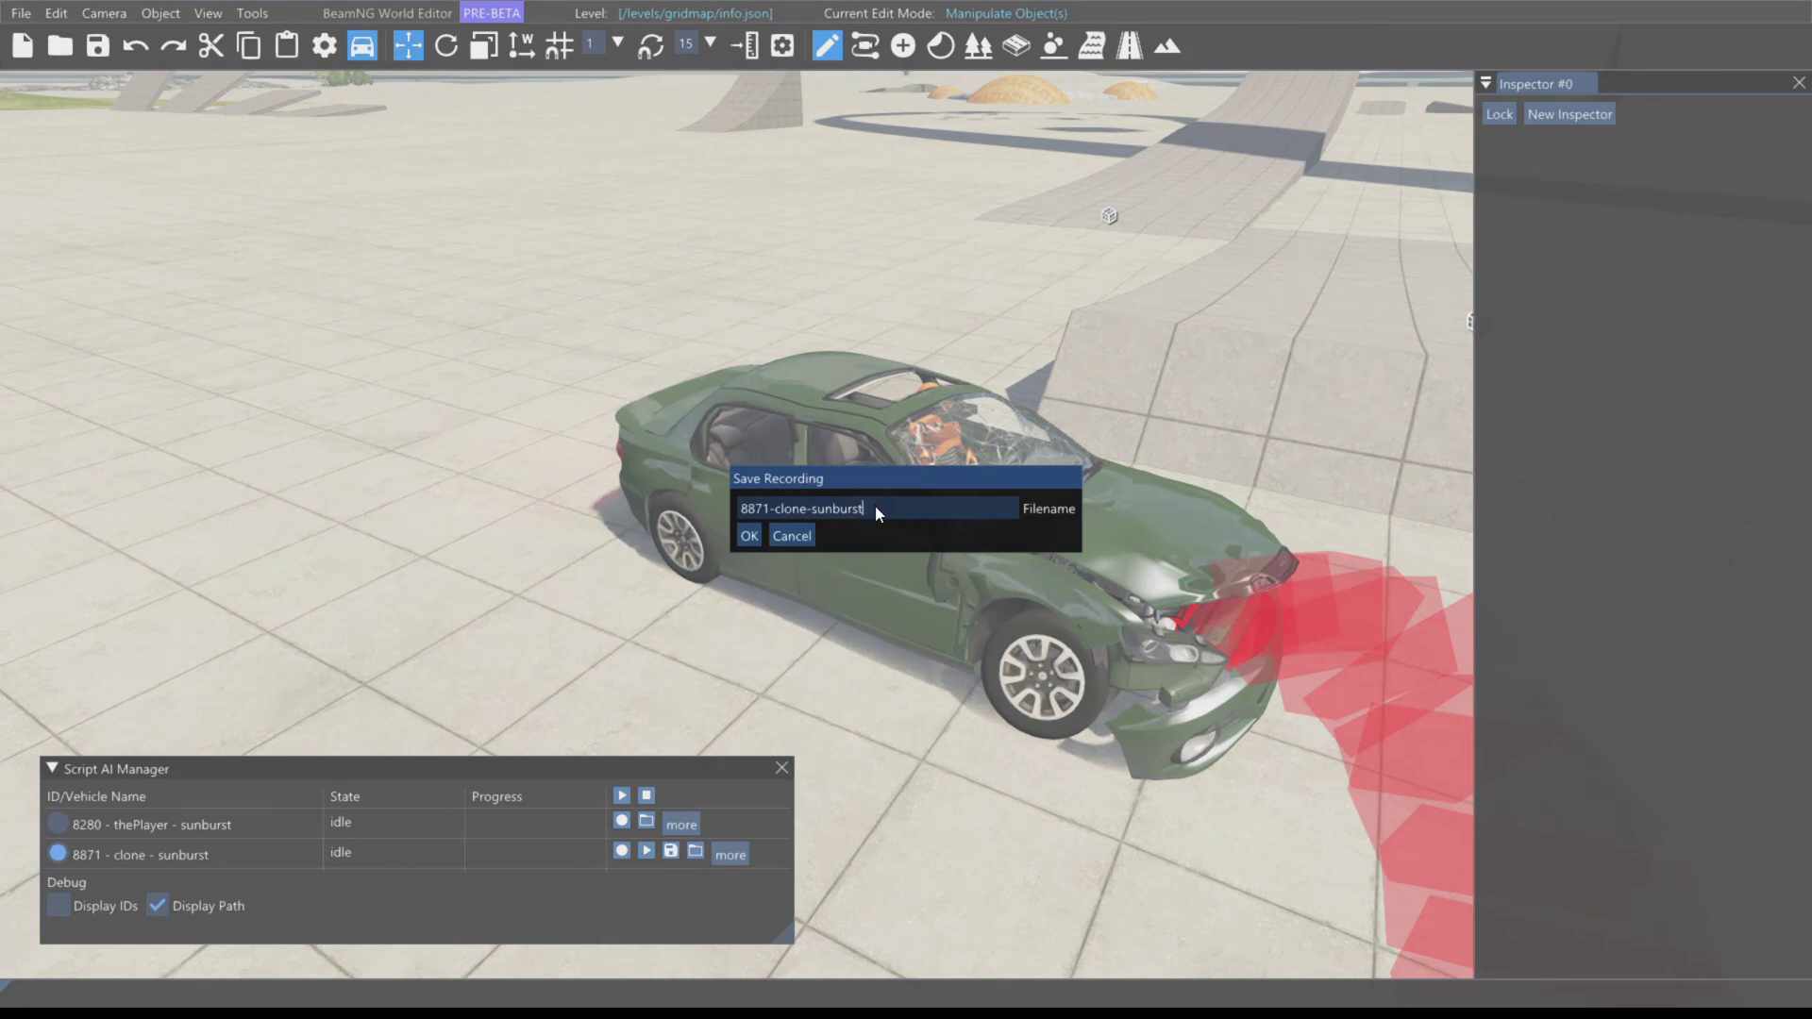
left_click_drag(875, 506, 711, 500)
type("ramp1")
left_click(749, 535)
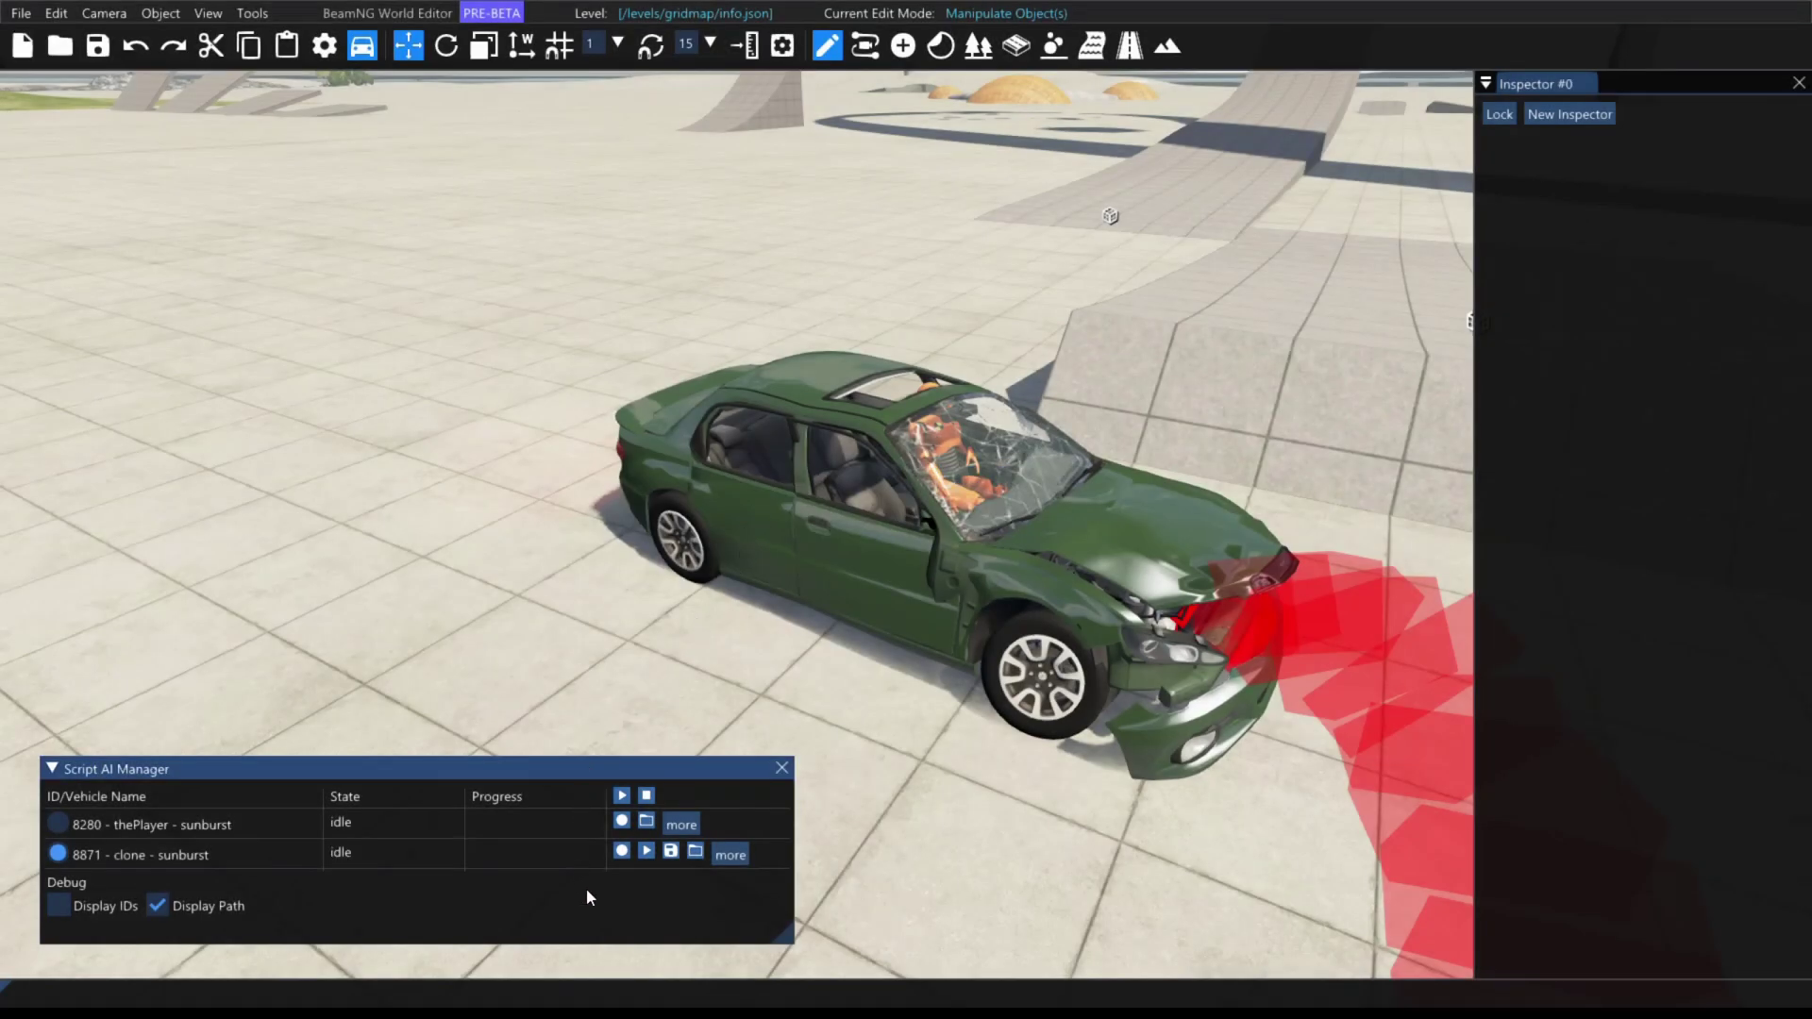
left_click(728, 853)
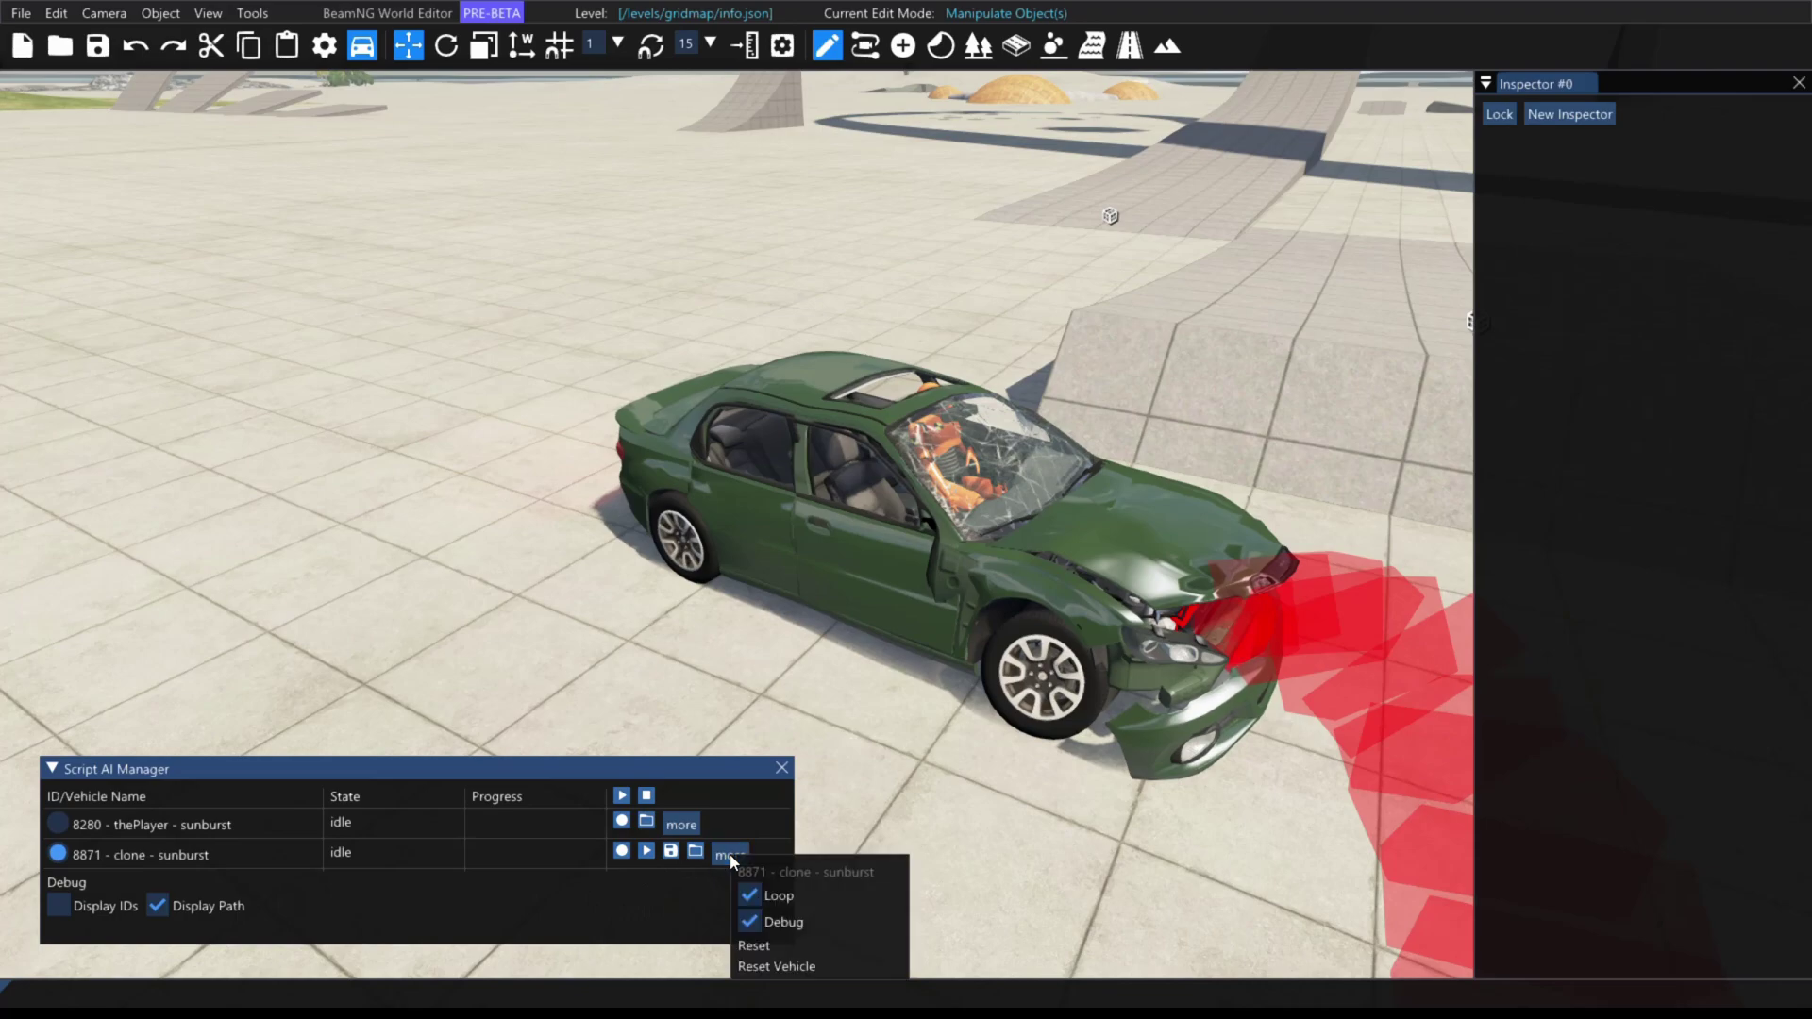
left_click(773, 963)
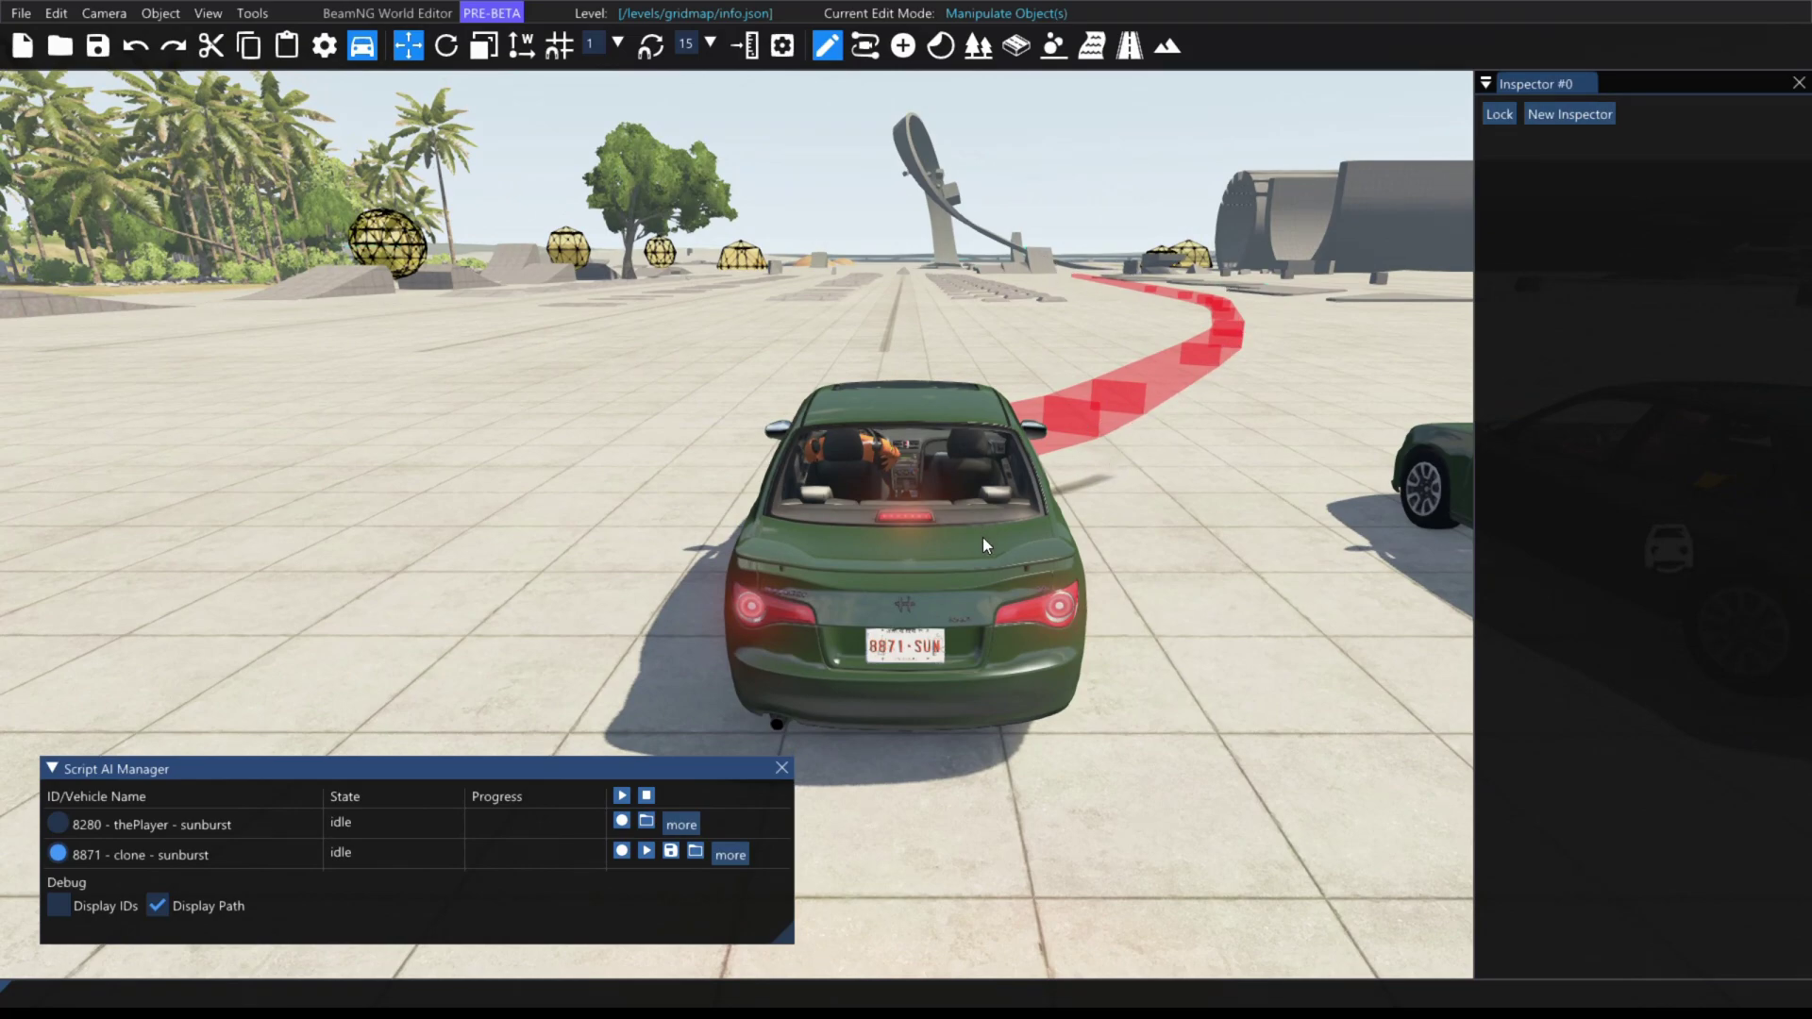
- Record the 8280 player car driving forward, left, then up the ramp
left_click(547, 817)
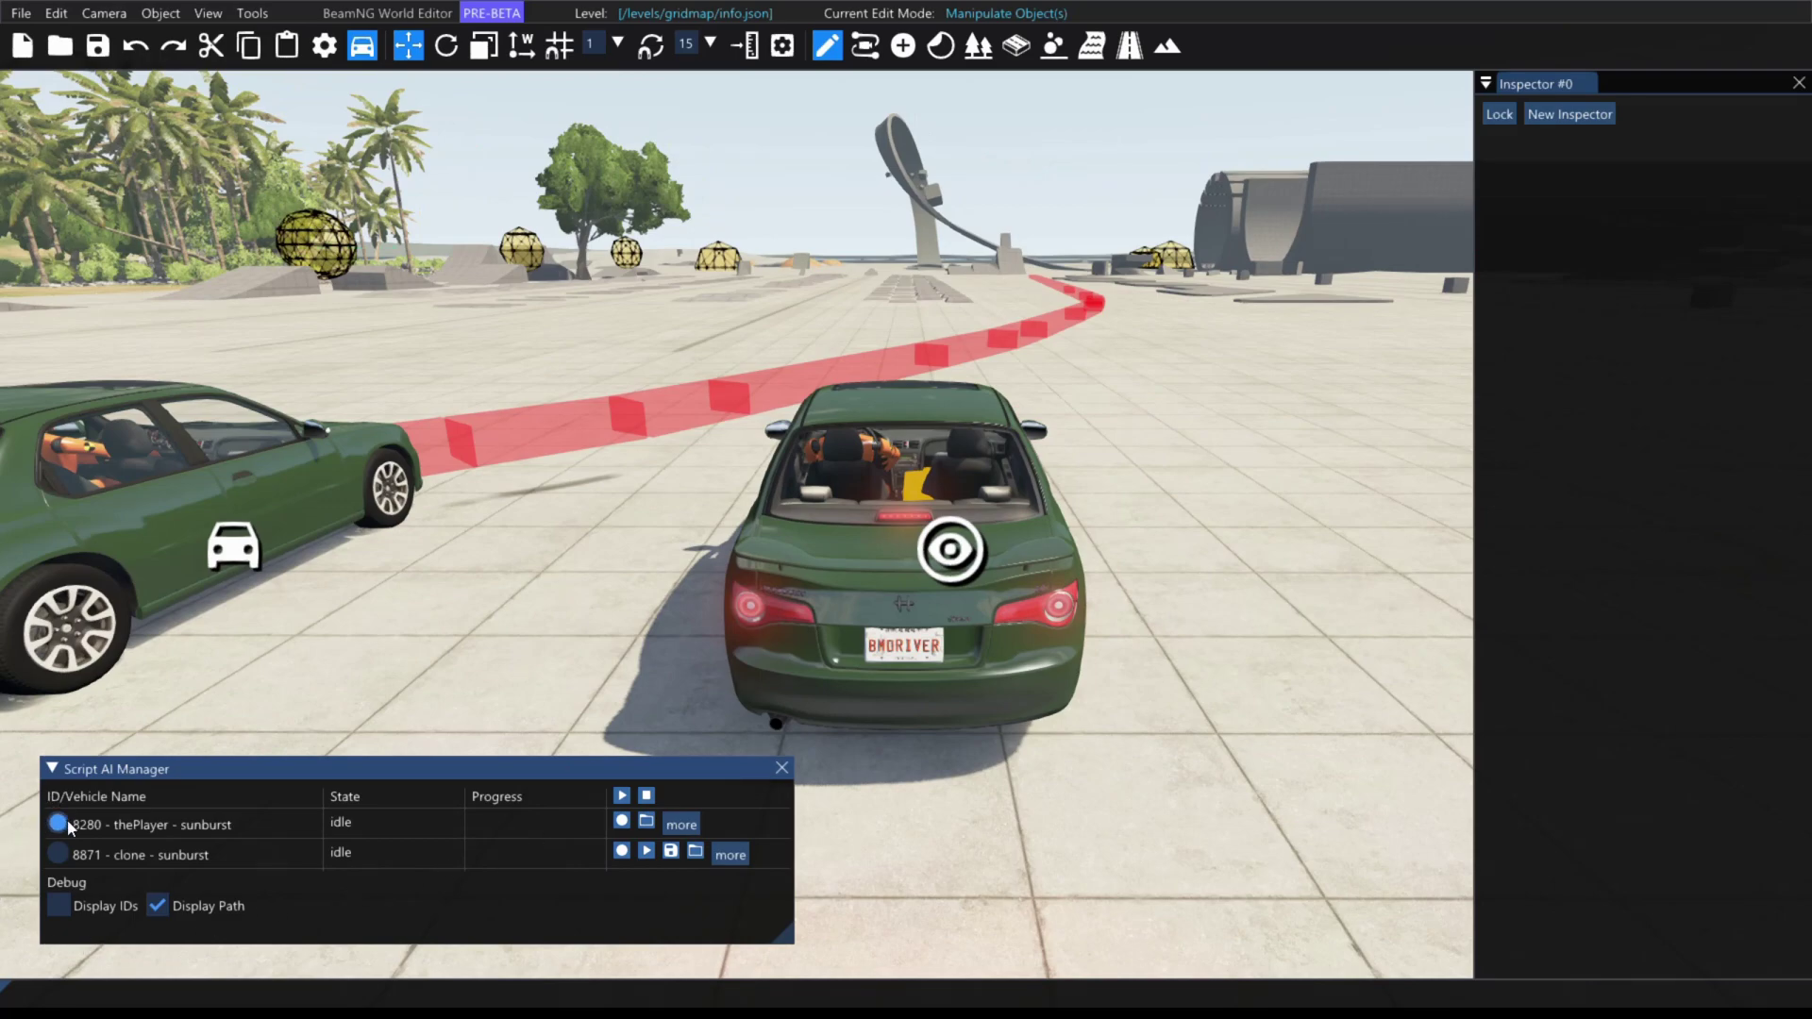
left_click(622, 822)
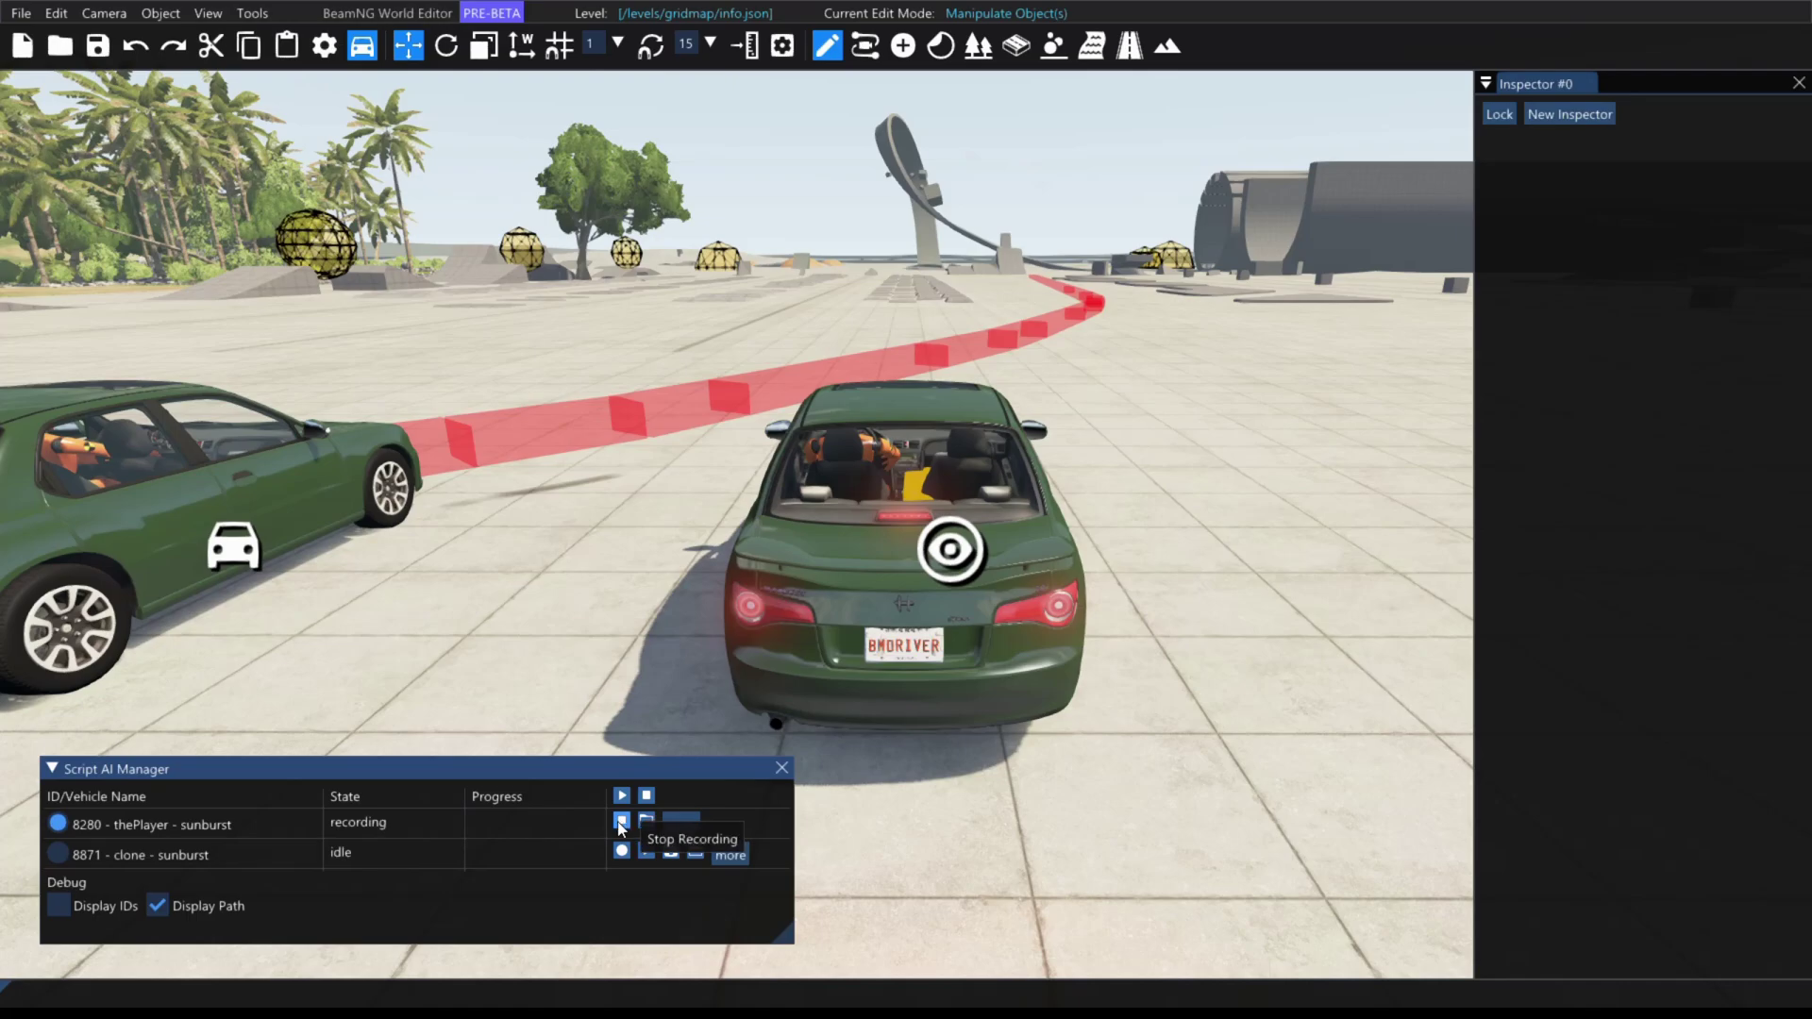
key("Up")
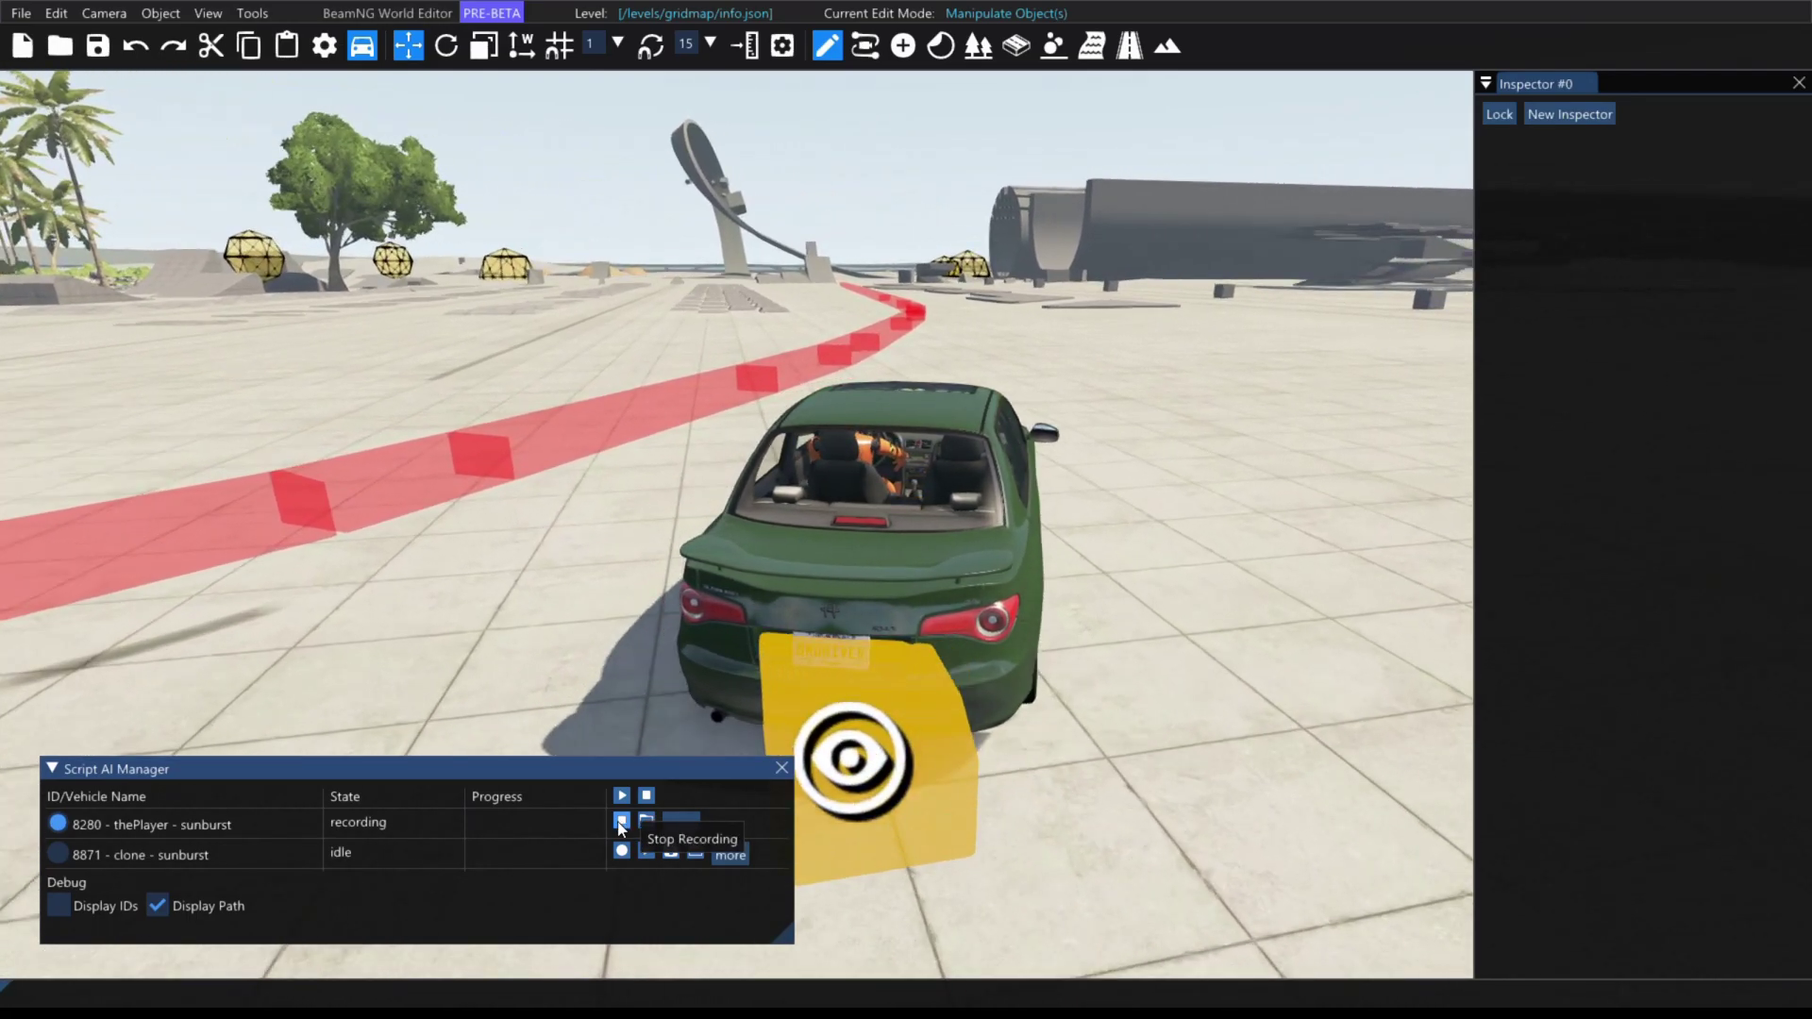
key("Left")
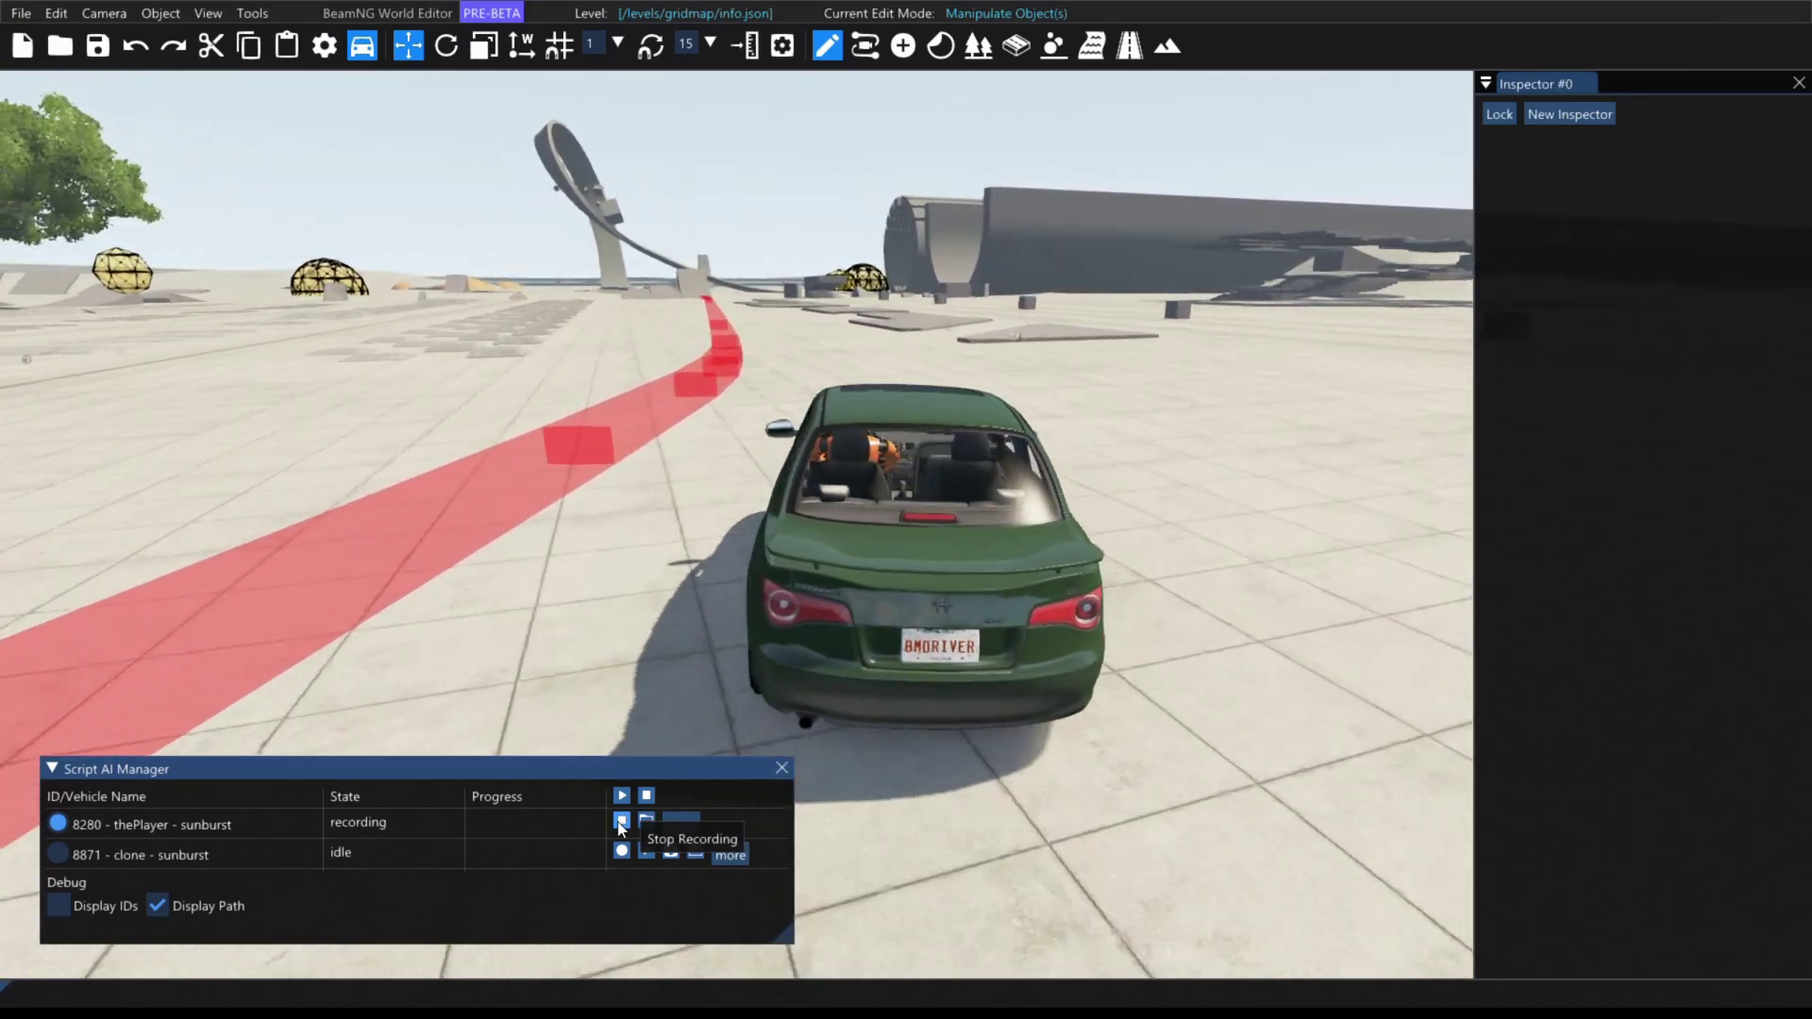
key("Left")
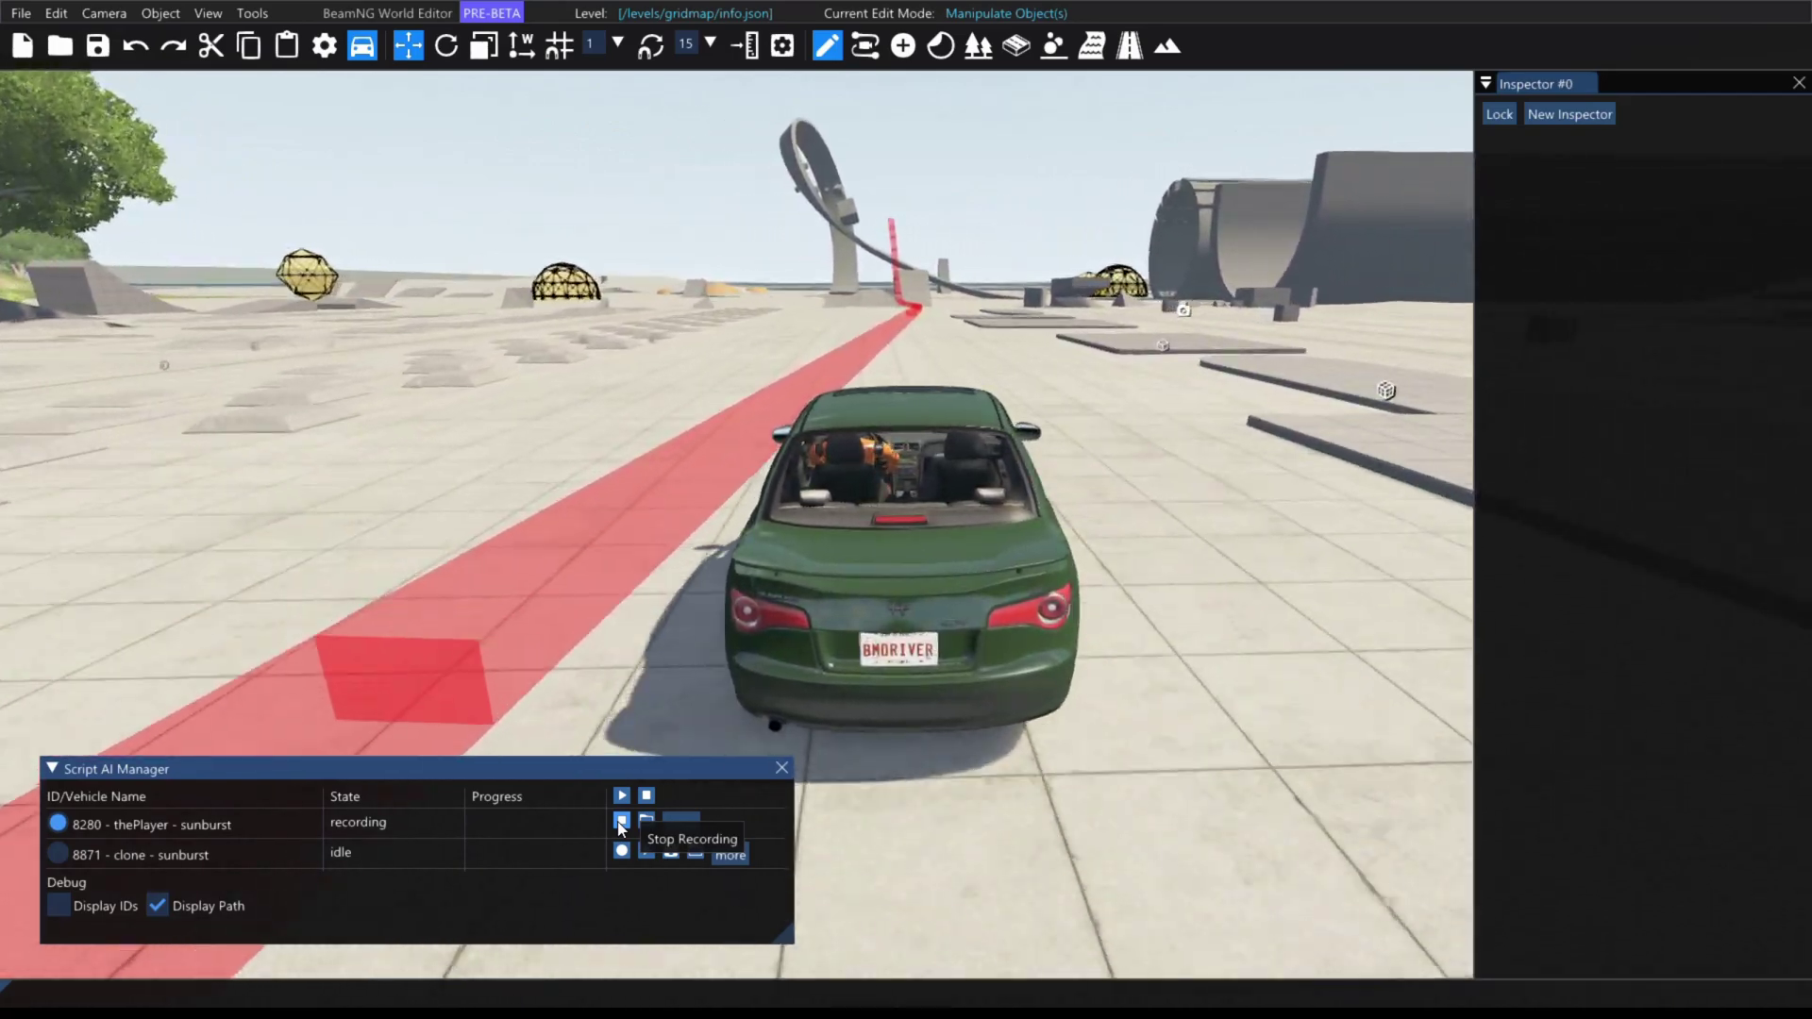
key("Up")
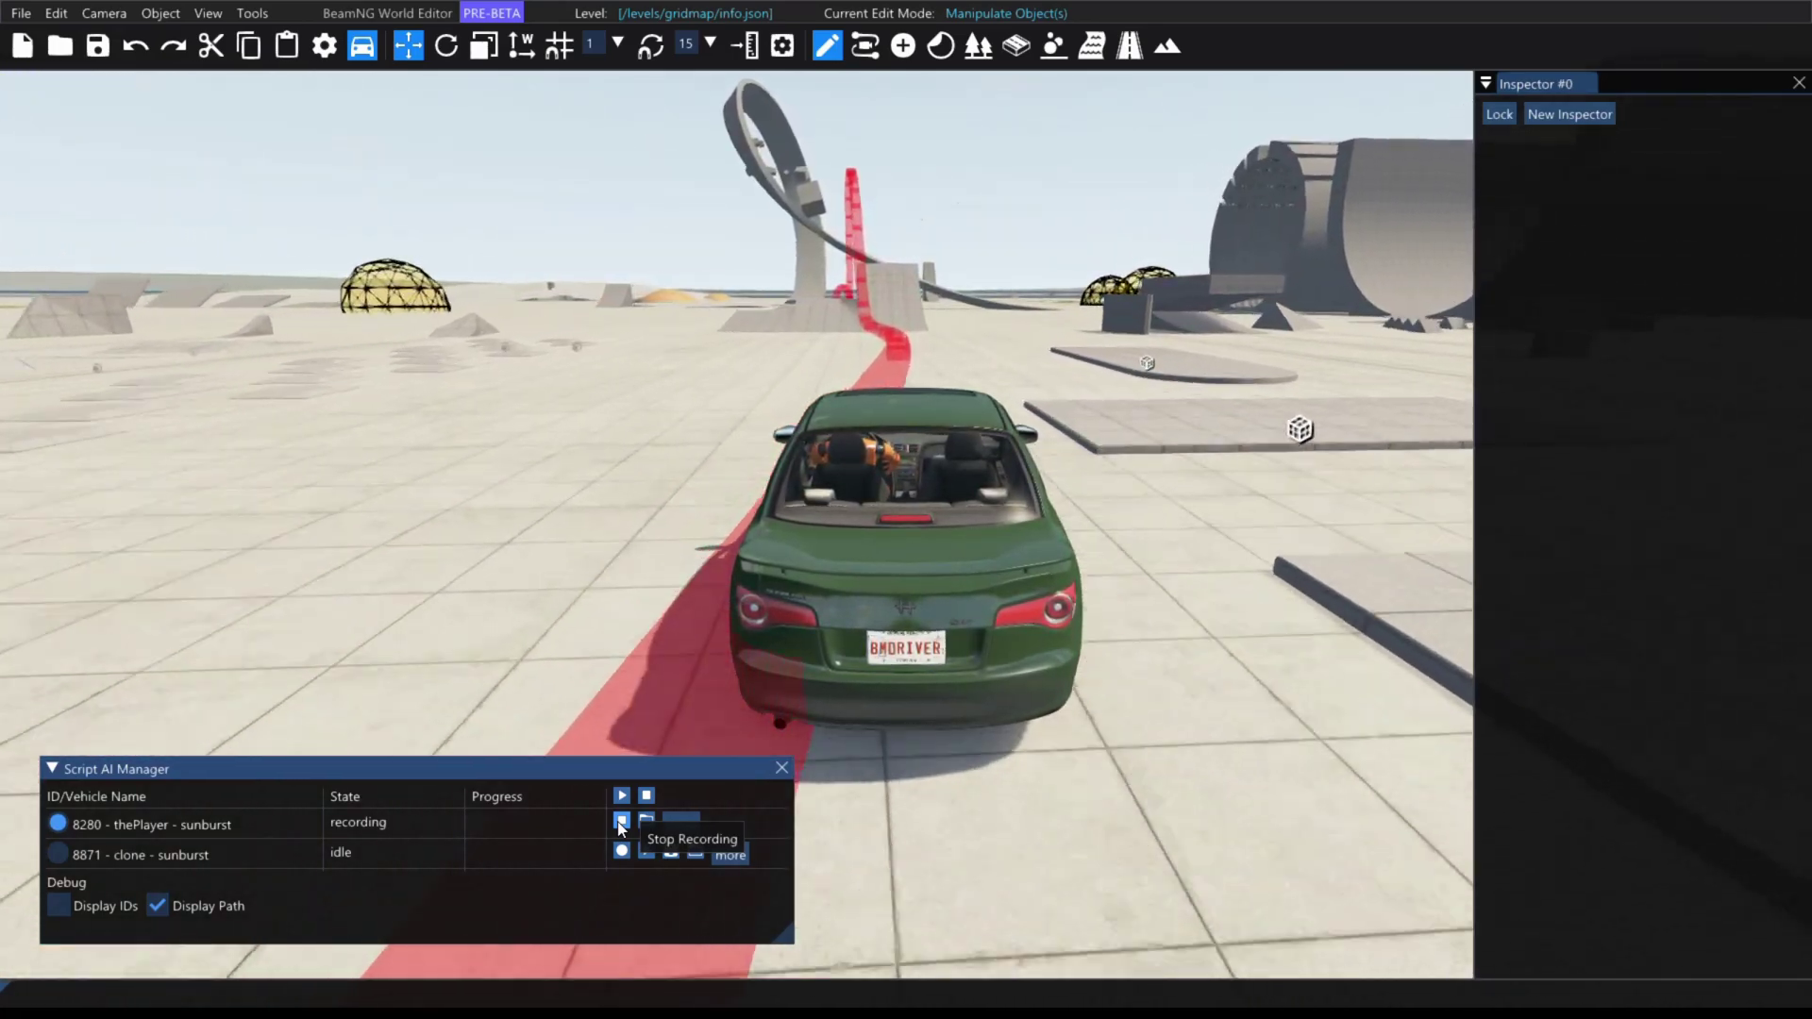
key("Up")
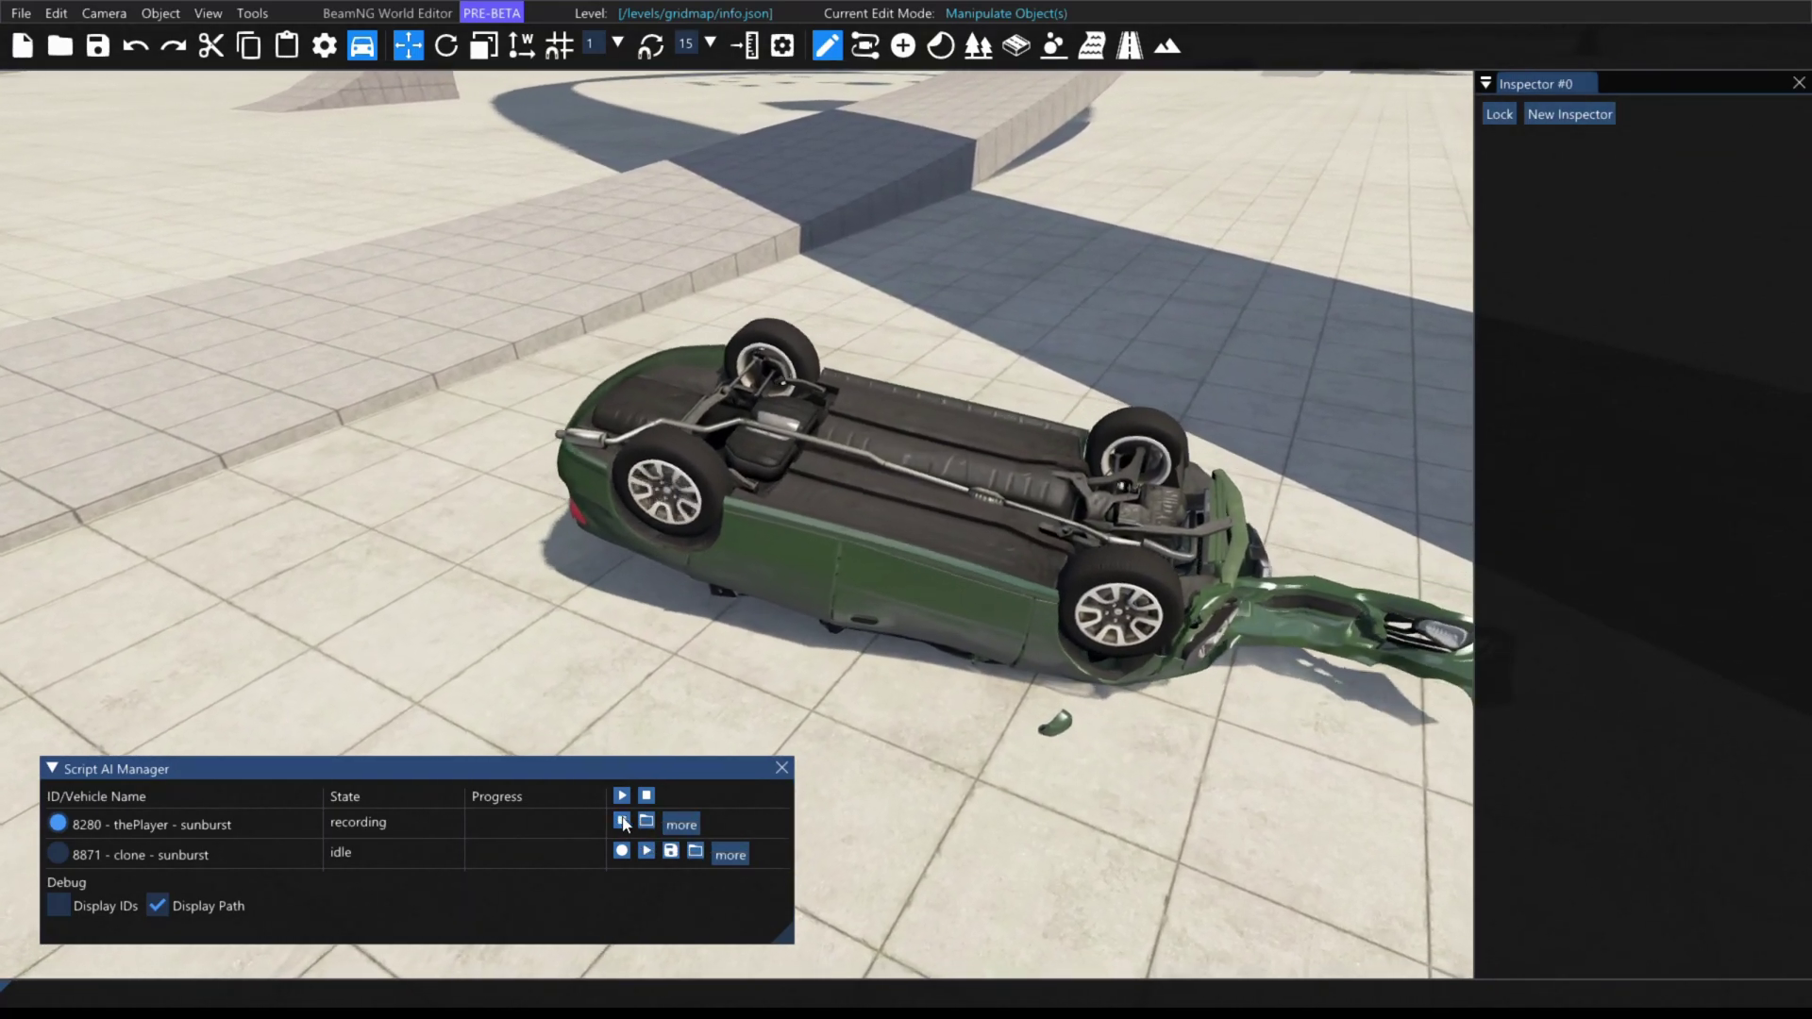
- Stop the player car's recording, save it as 'ramp2', and reset the vehicle
left_click(621, 820)
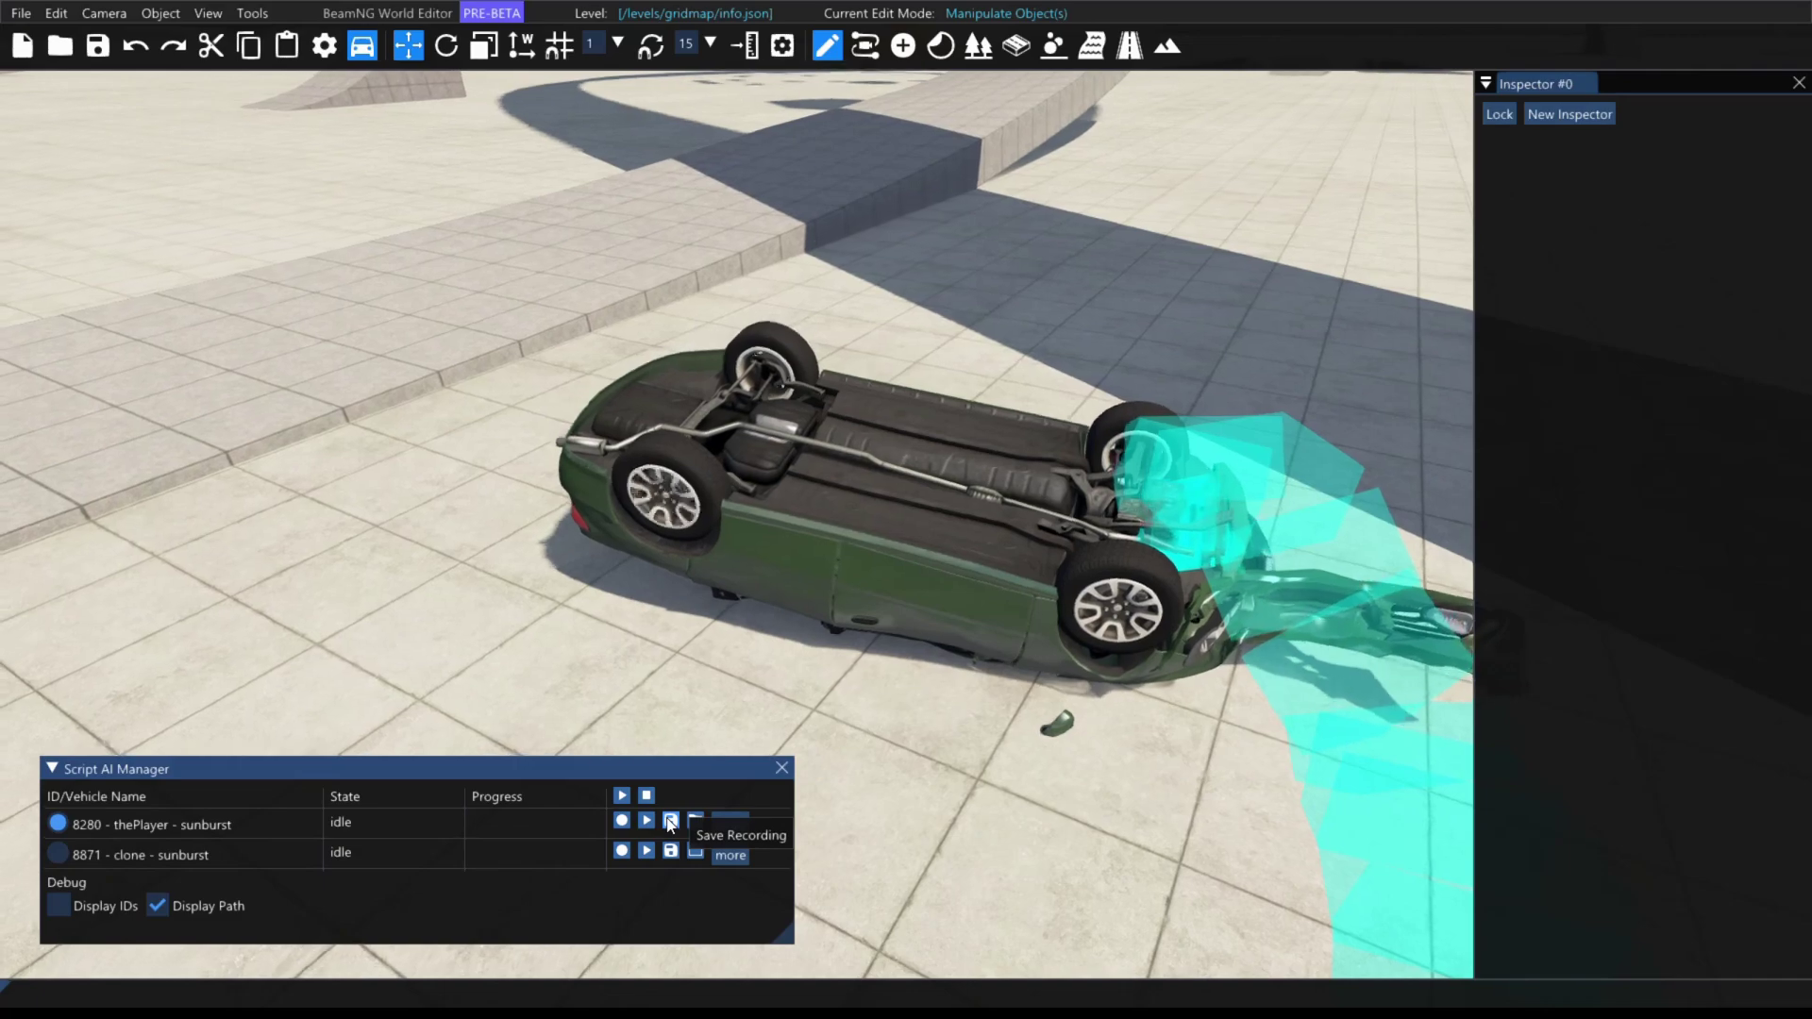
left_click(669, 821)
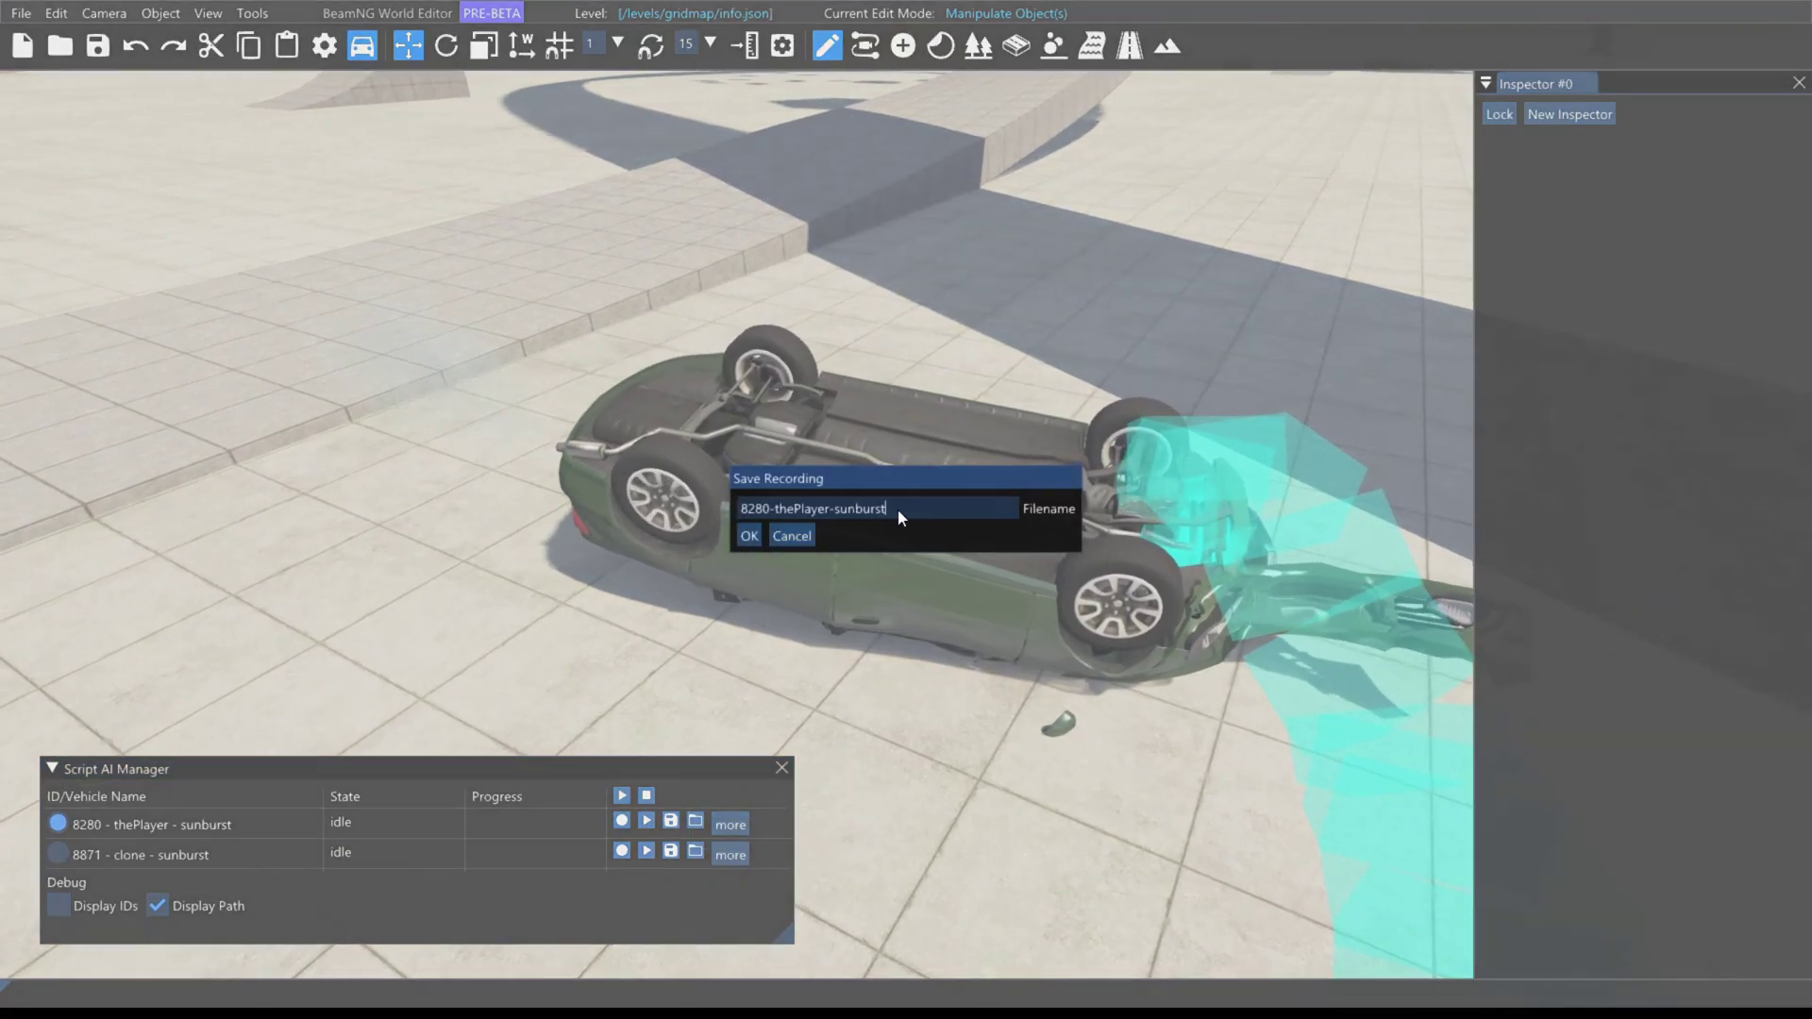
type("ramp2")
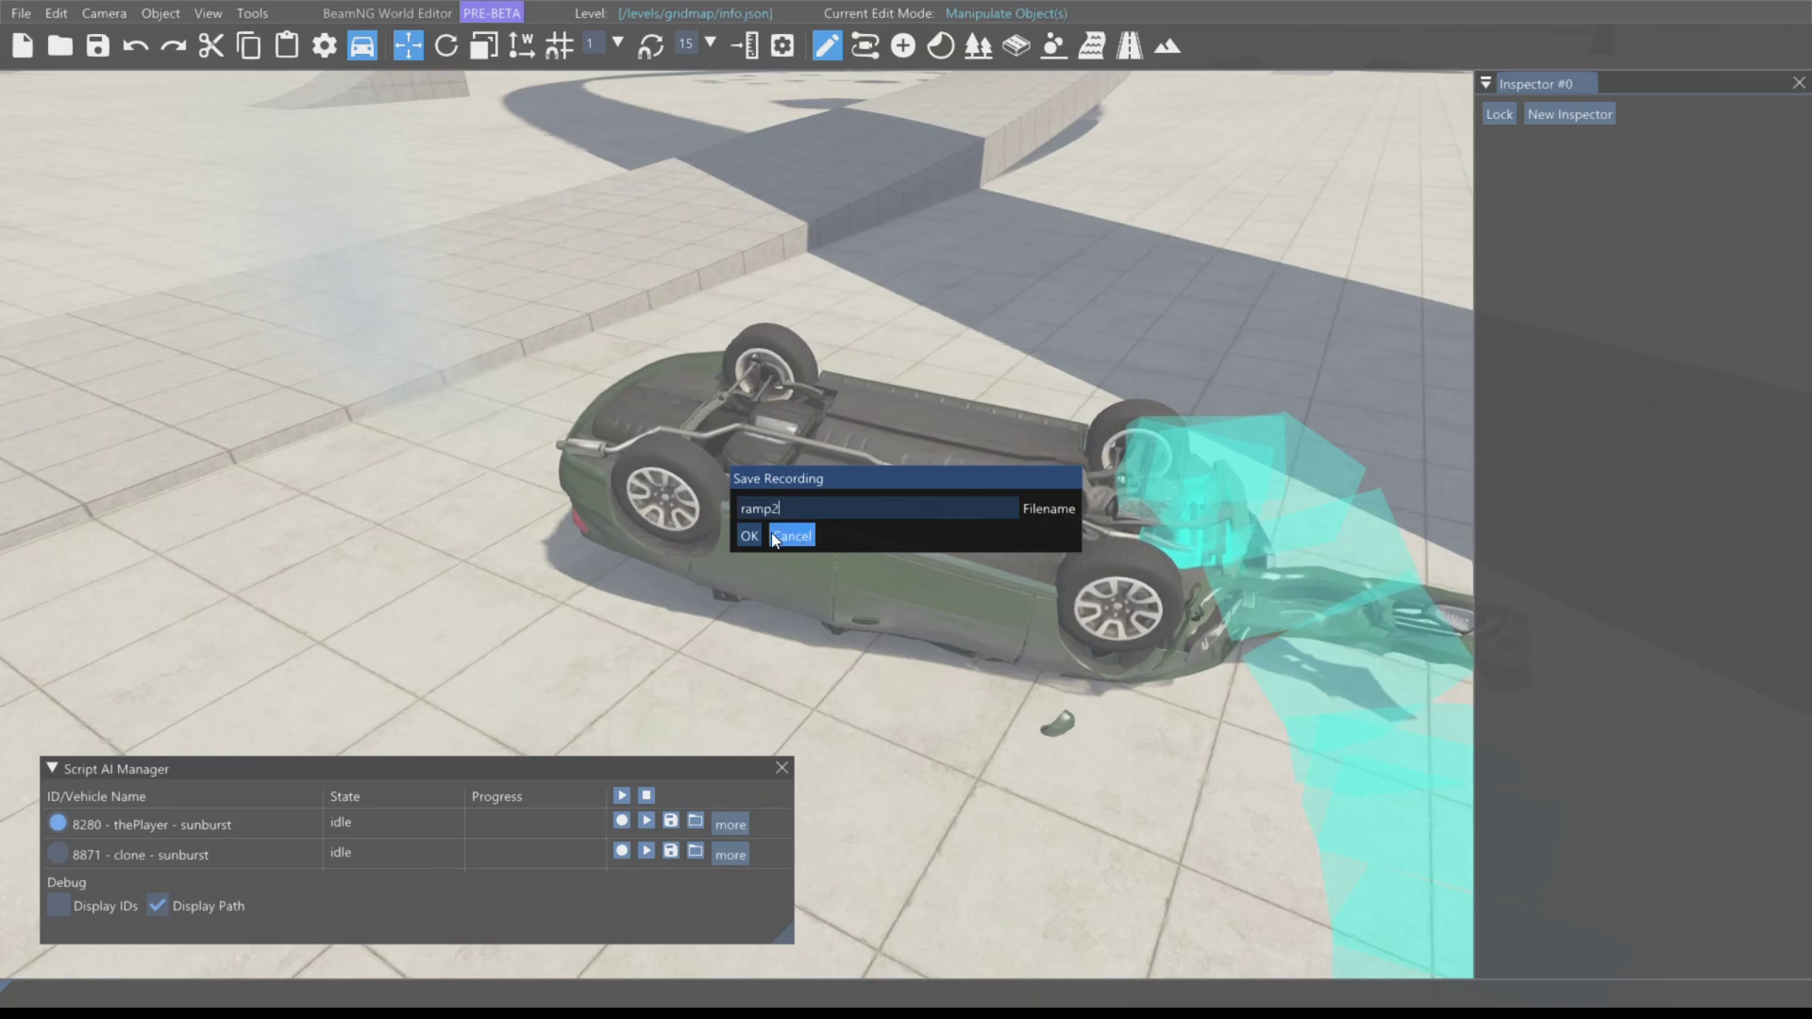
left_click(749, 534)
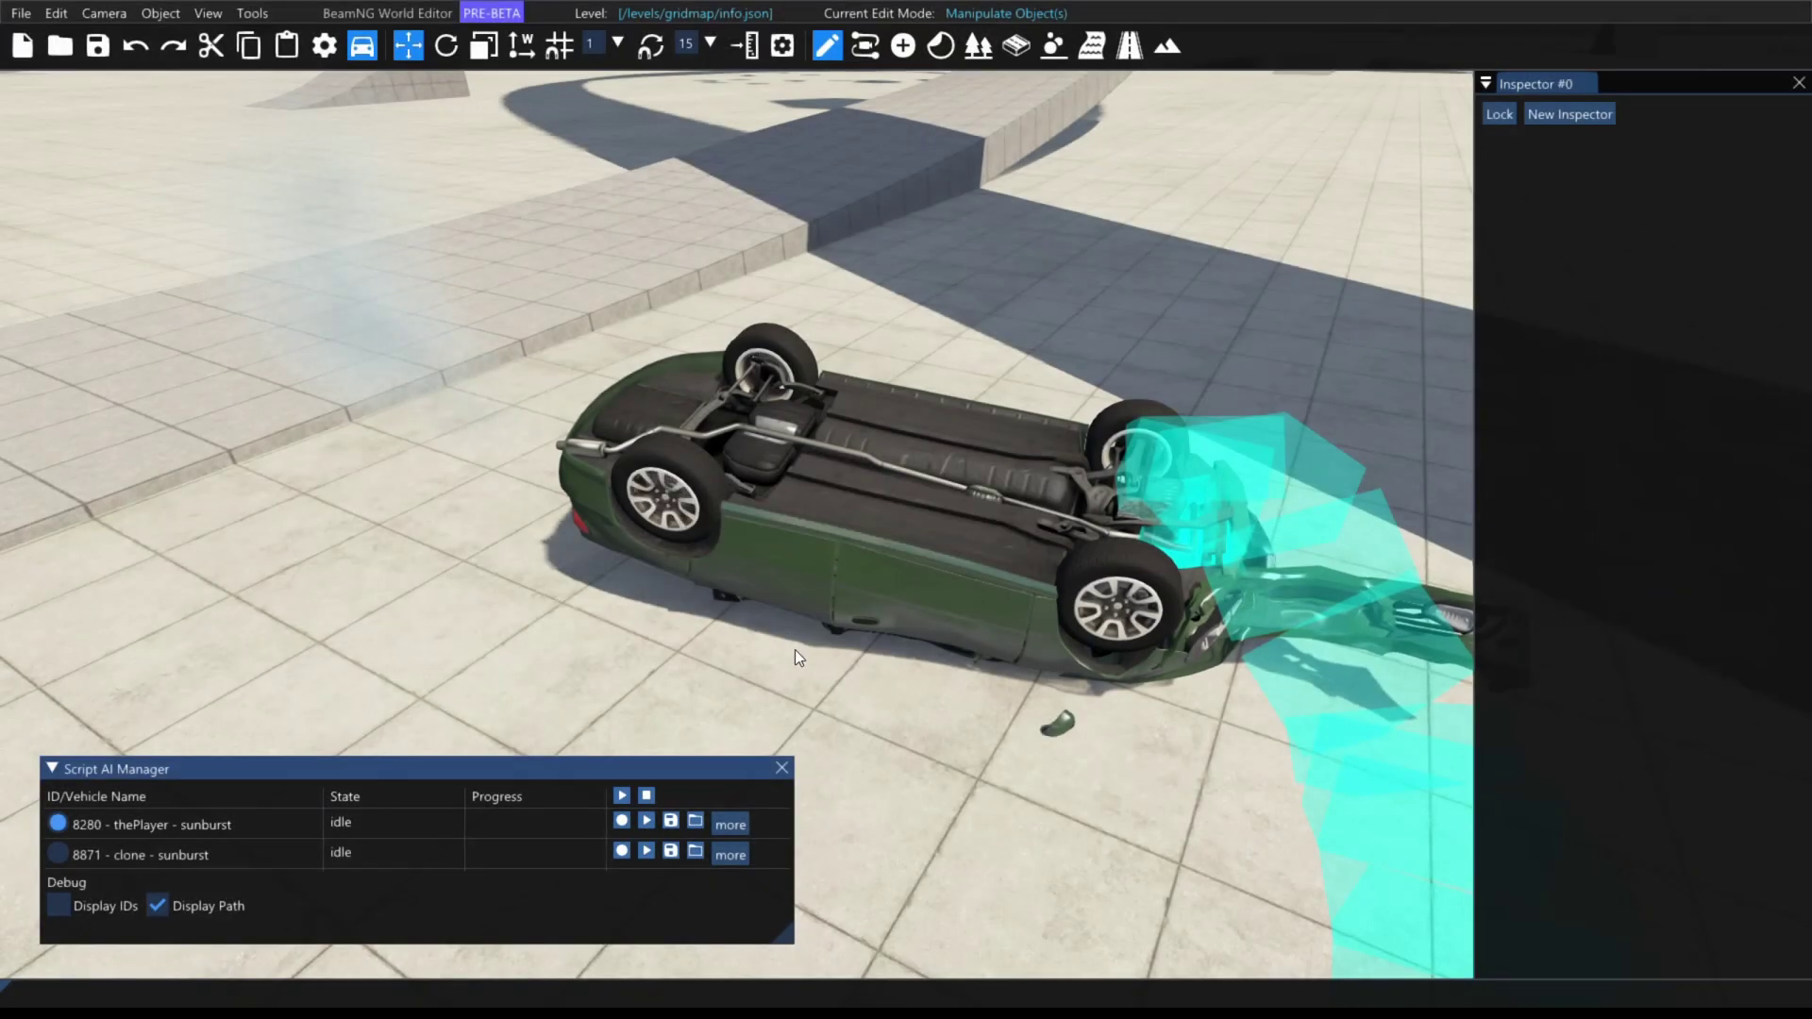
left_click(729, 822)
left_click(787, 934)
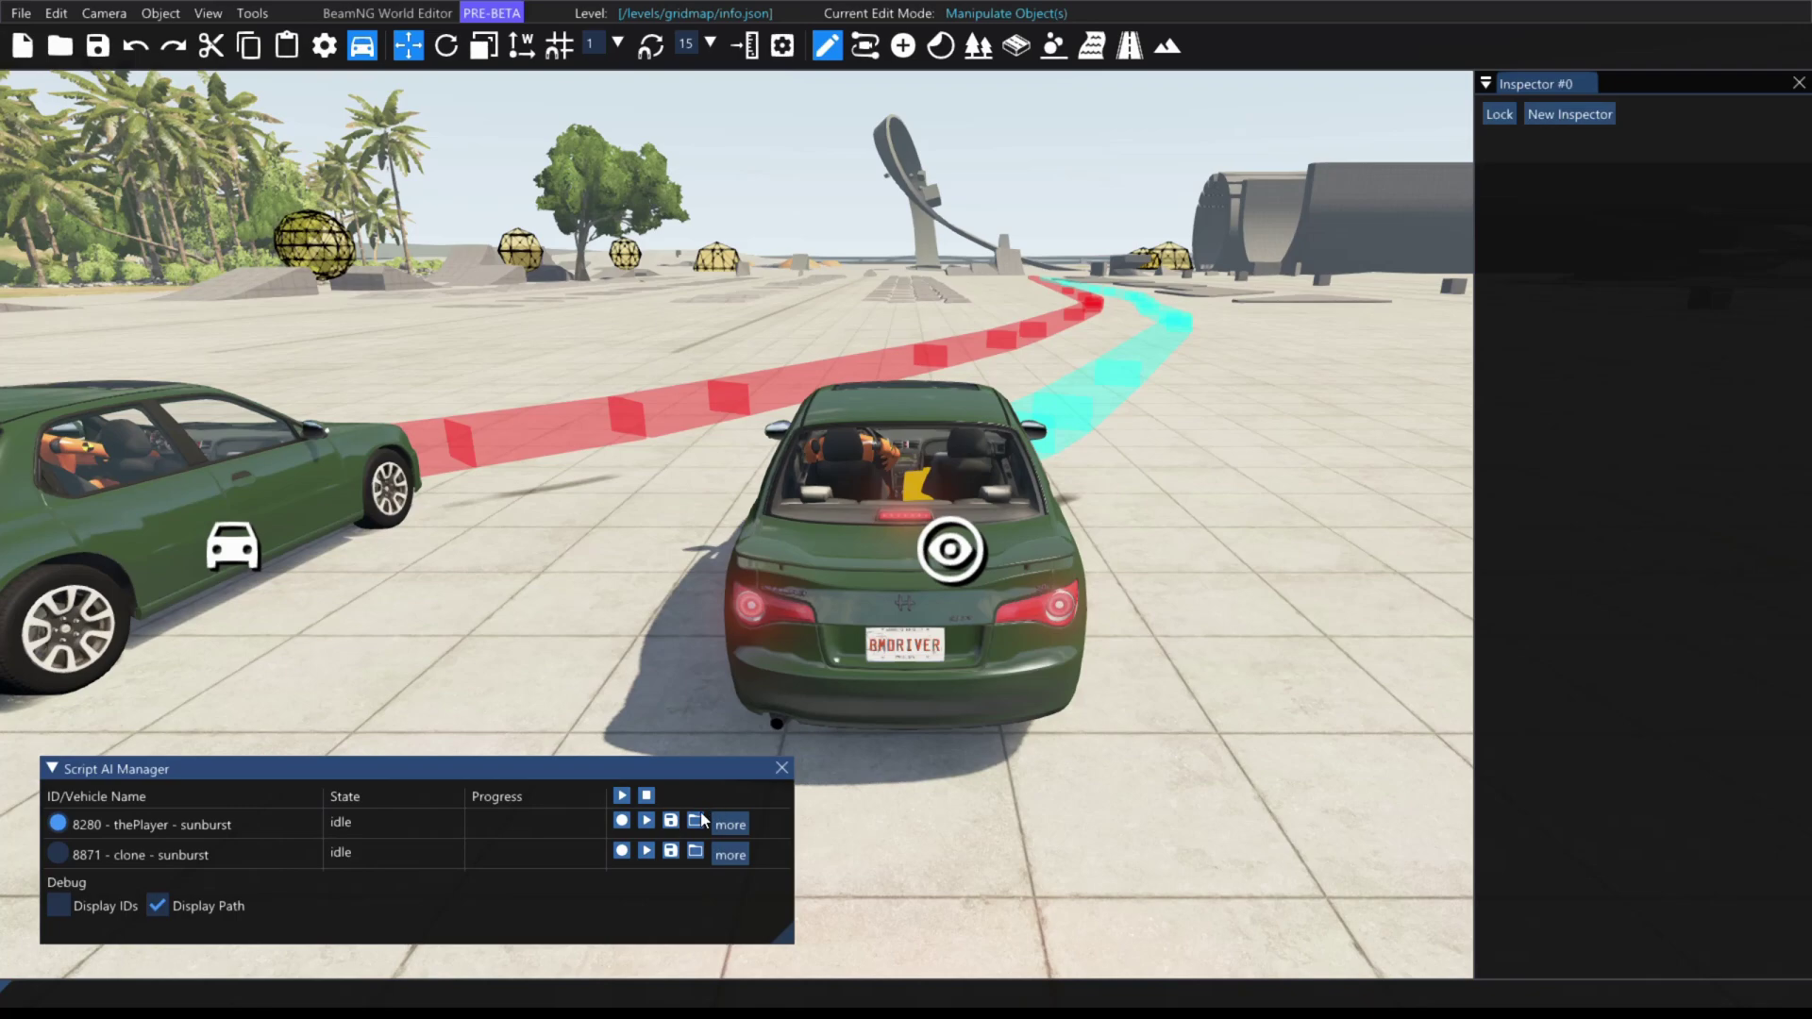
- Play all recorded paths at once and close the Script AI Manager
left_click(622, 797)
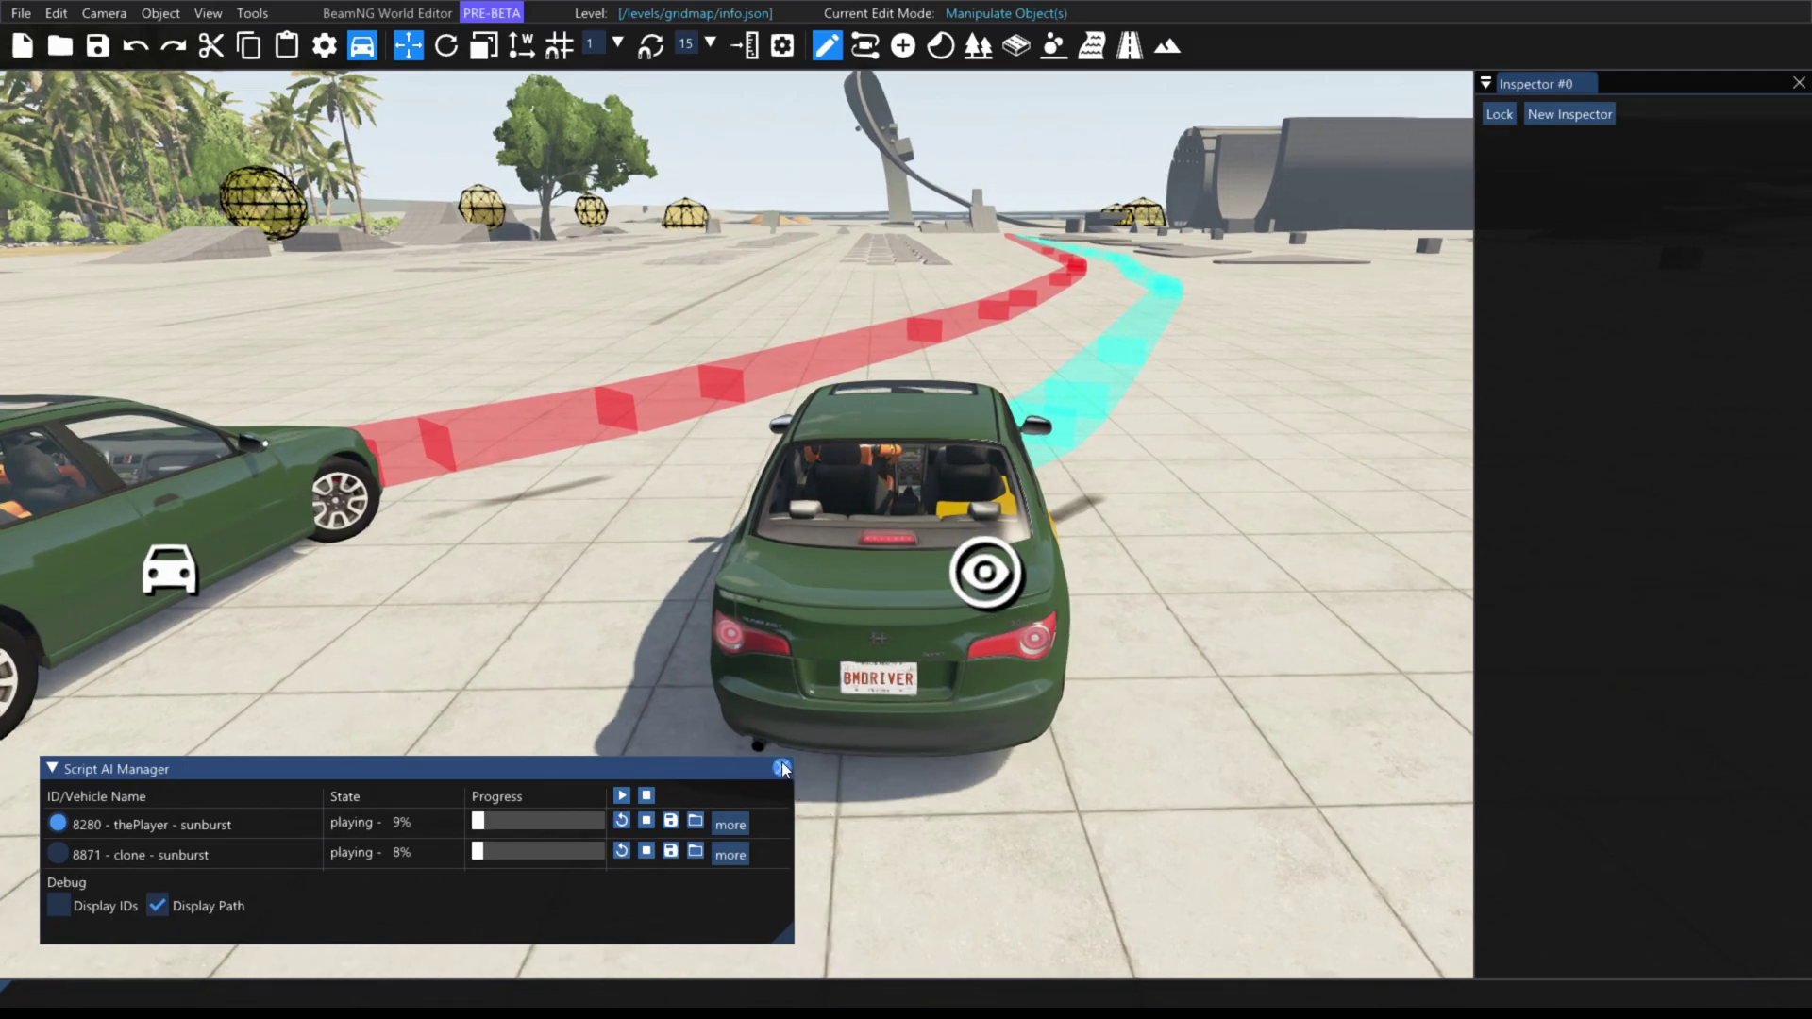
left_click(781, 768)
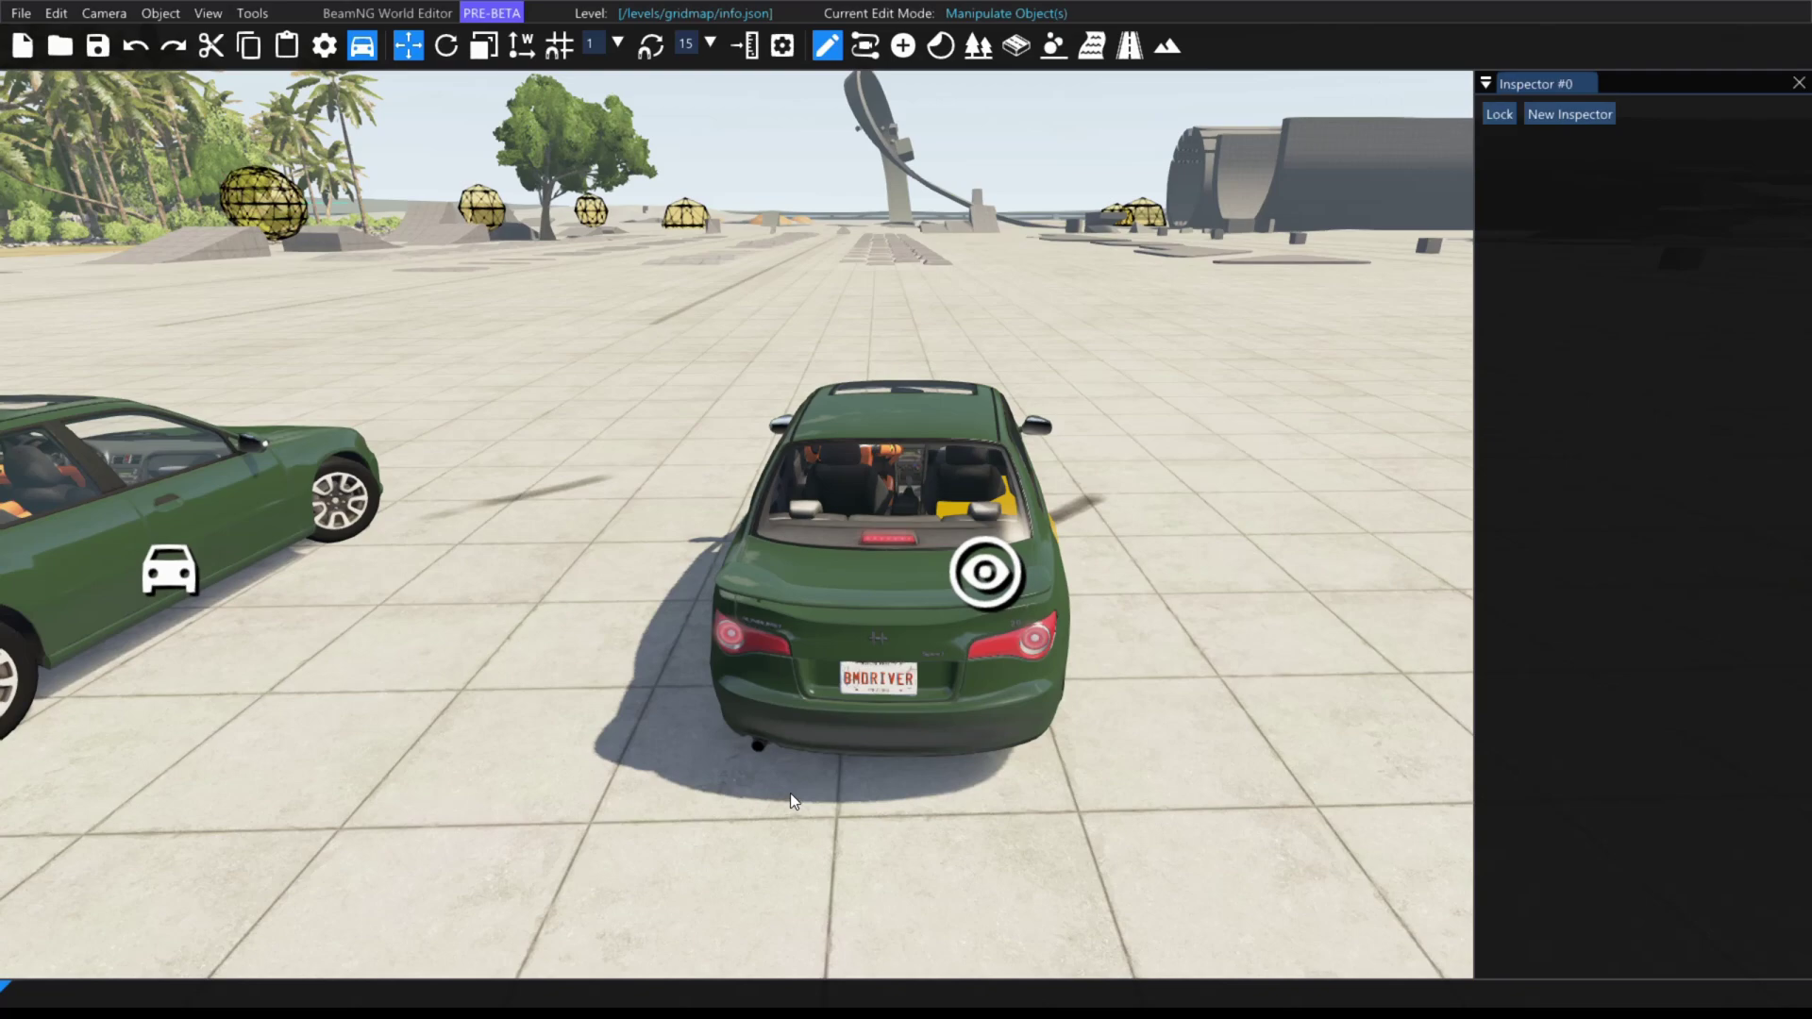
- Exit the World Editor and cycle cameras from driver through hood, external, chase and top-down to orbit
key("F11")
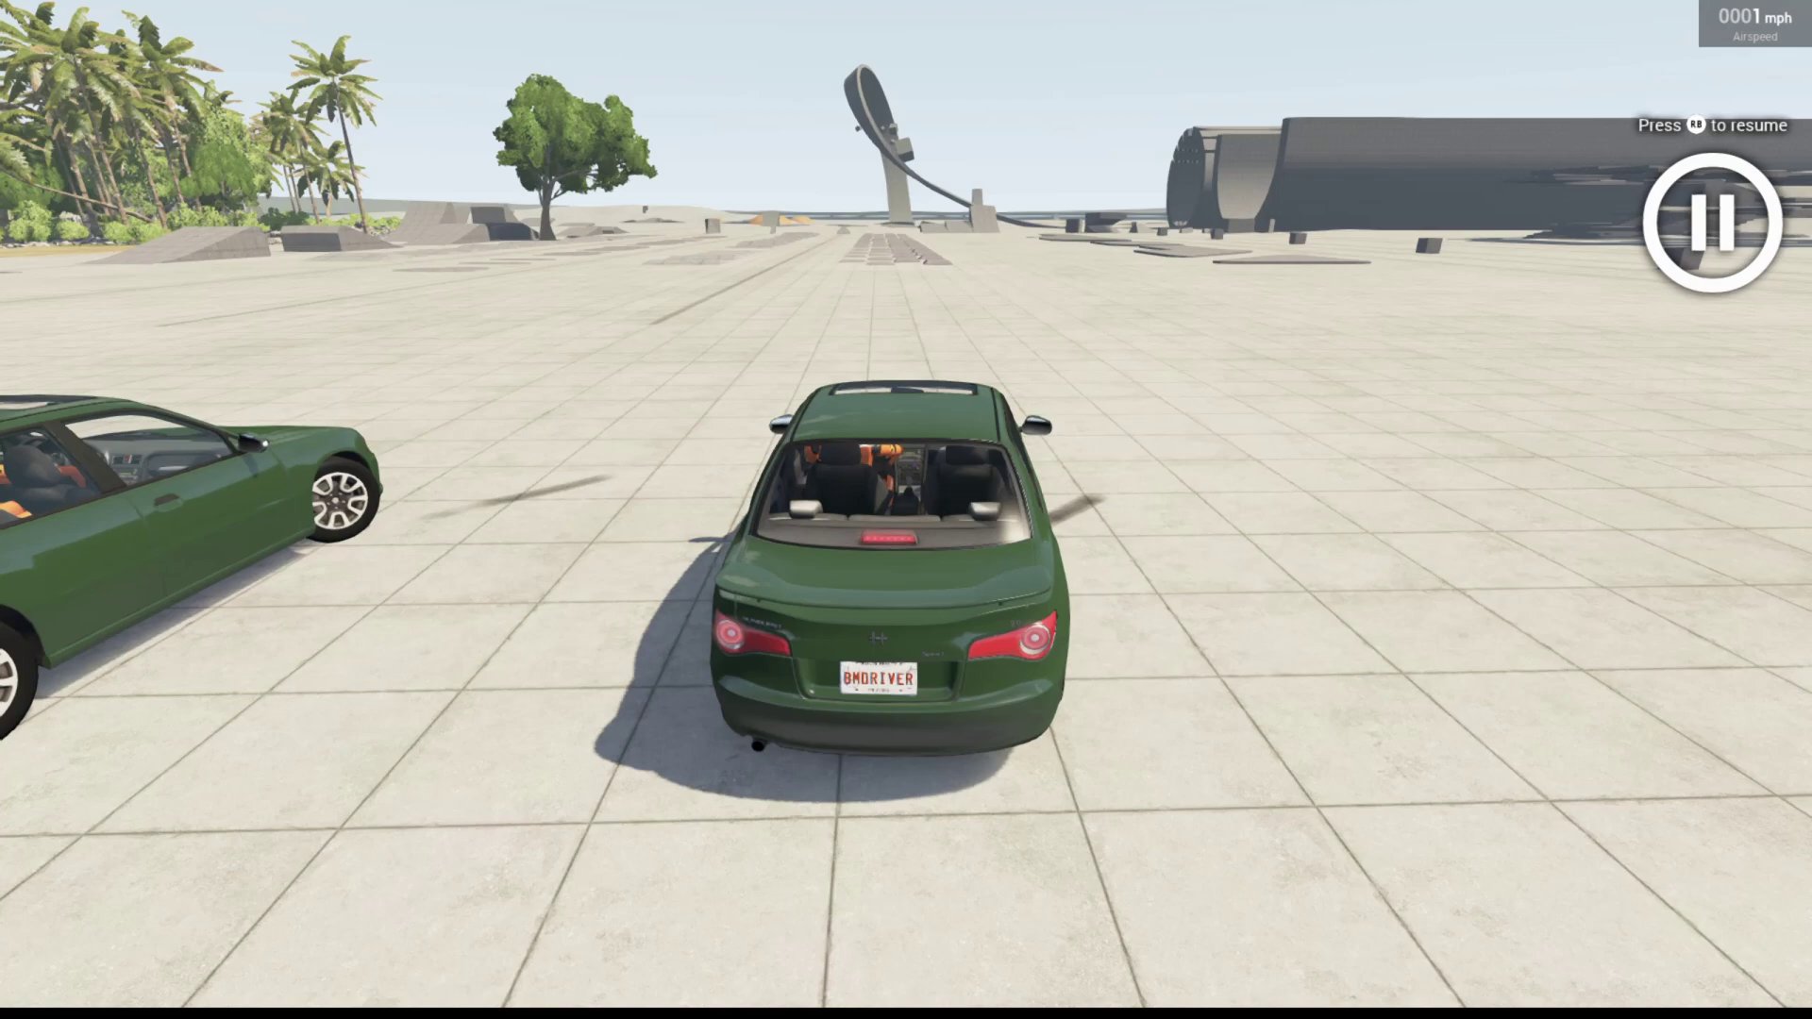
key("c")
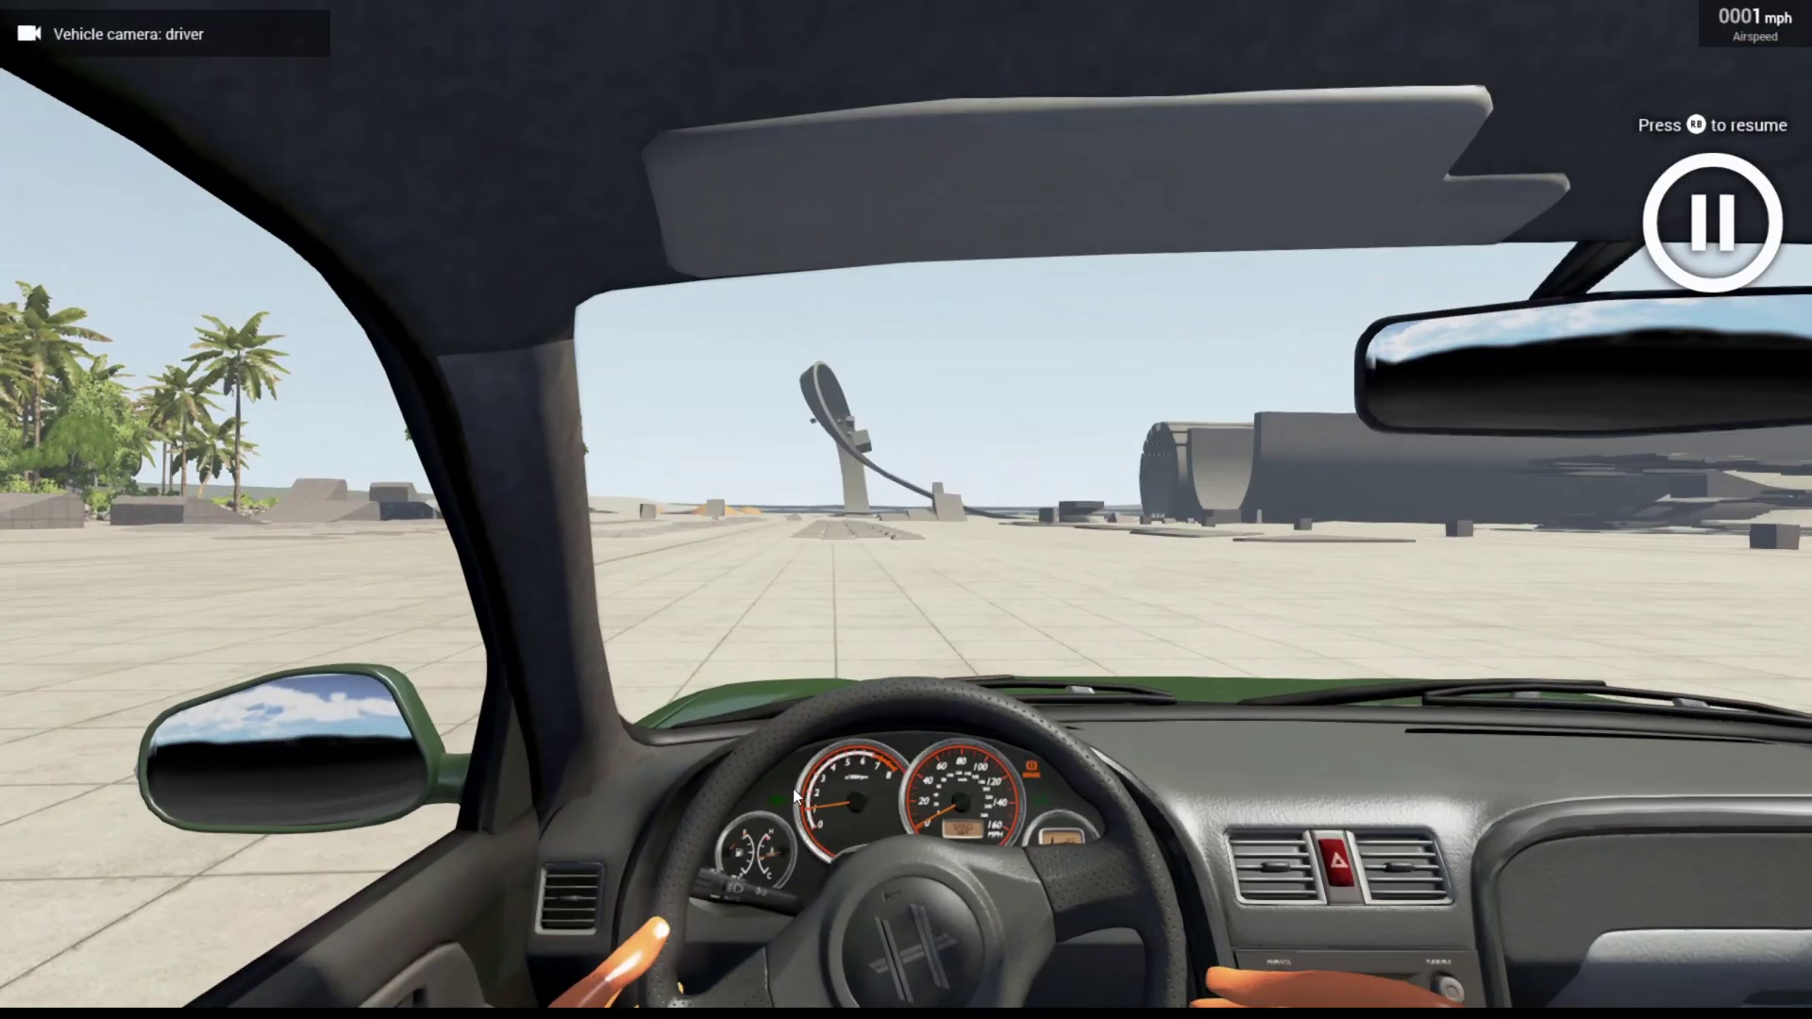
key("c")
key("c")
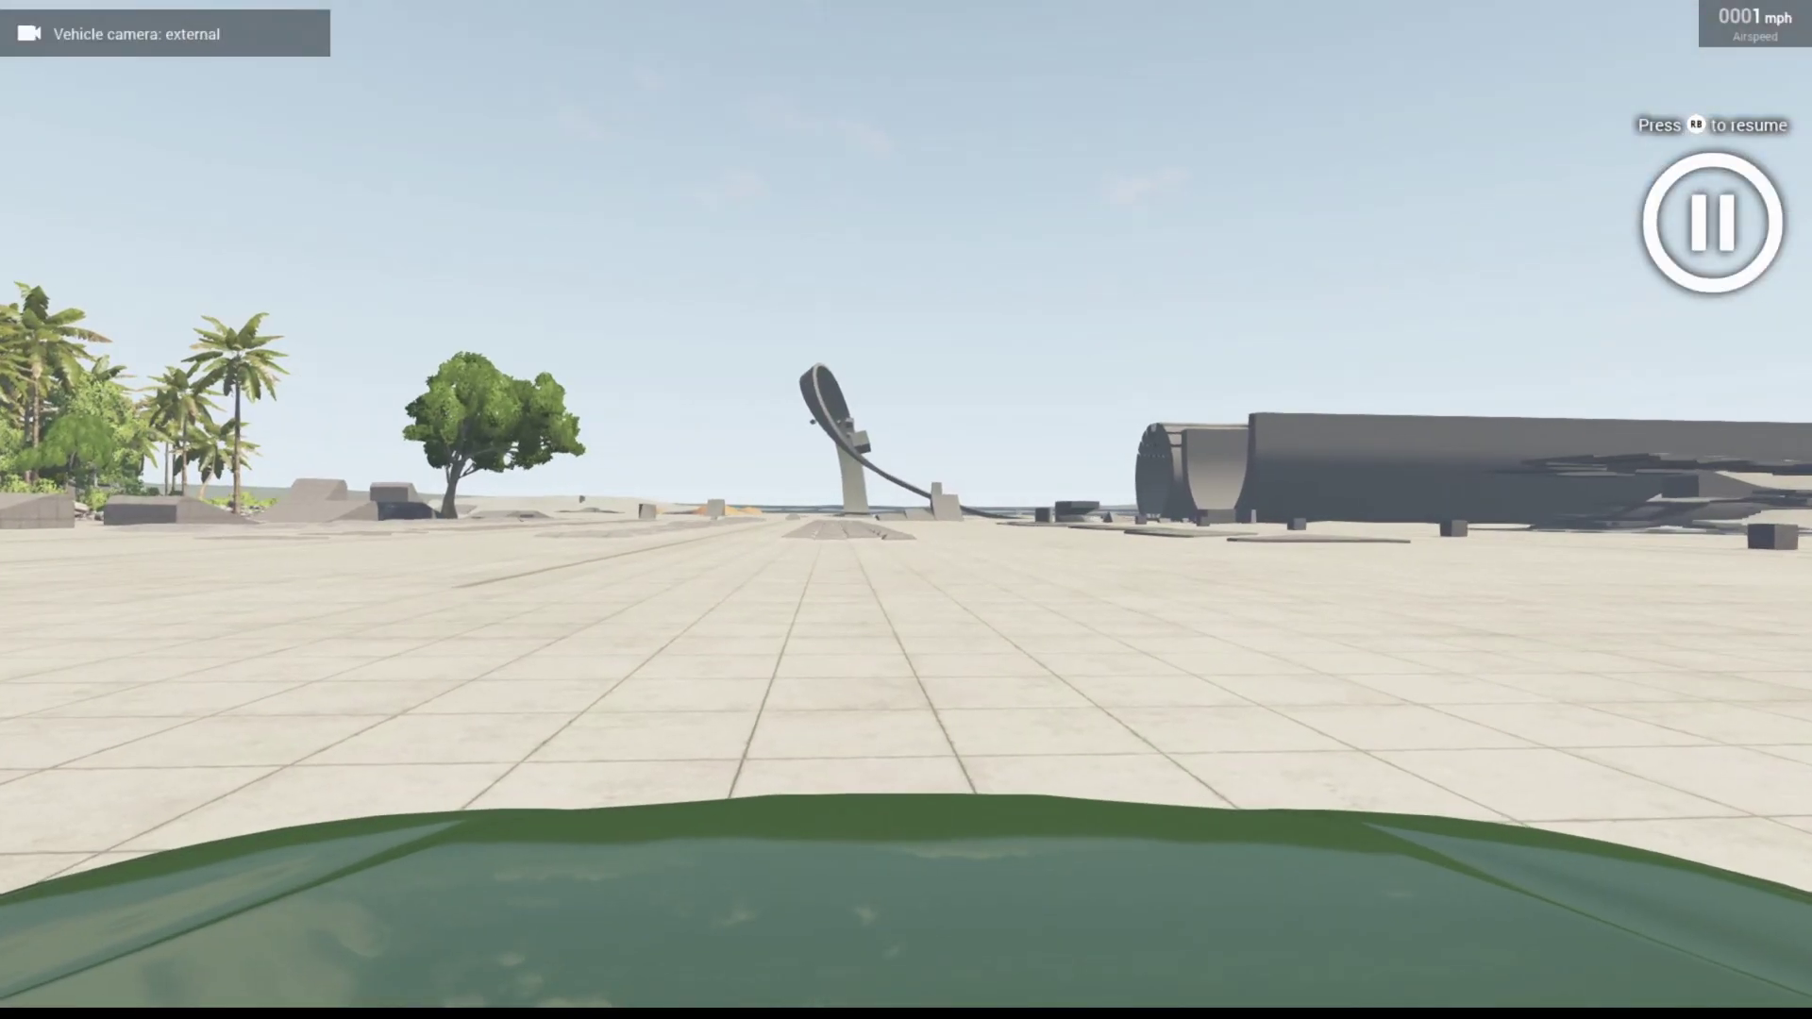
key("c")
key("c")
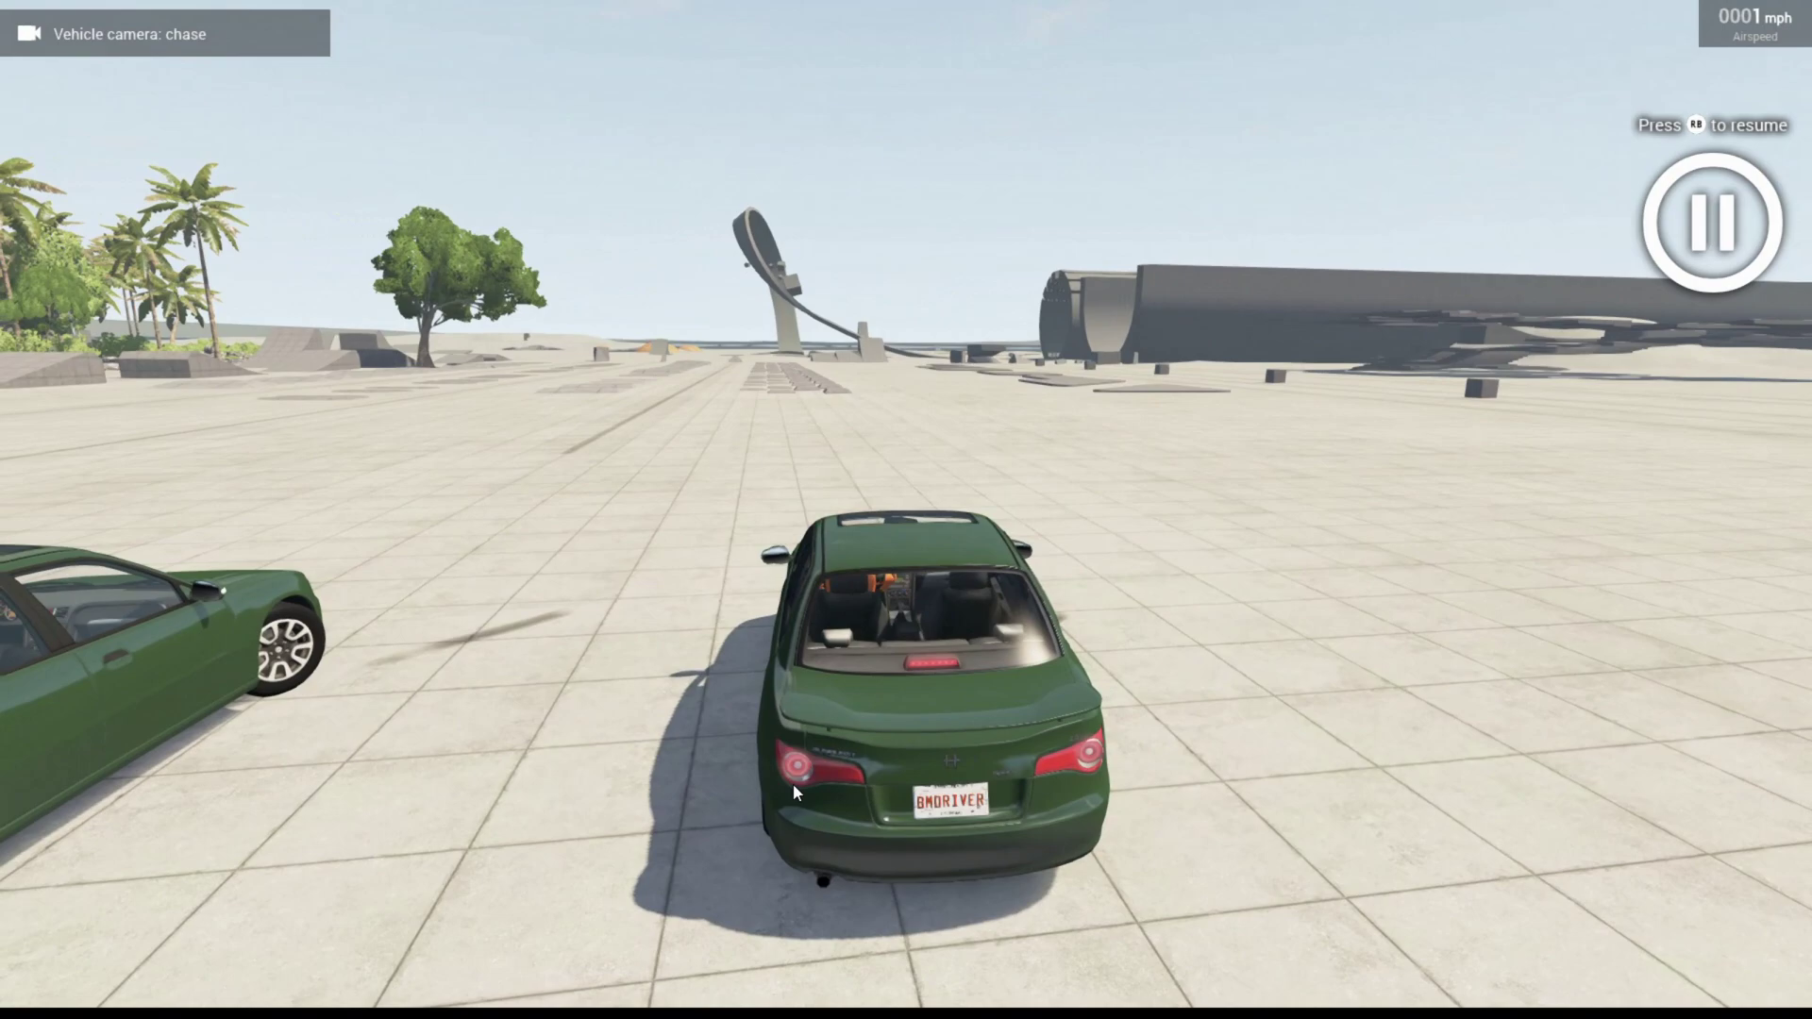
key("c")
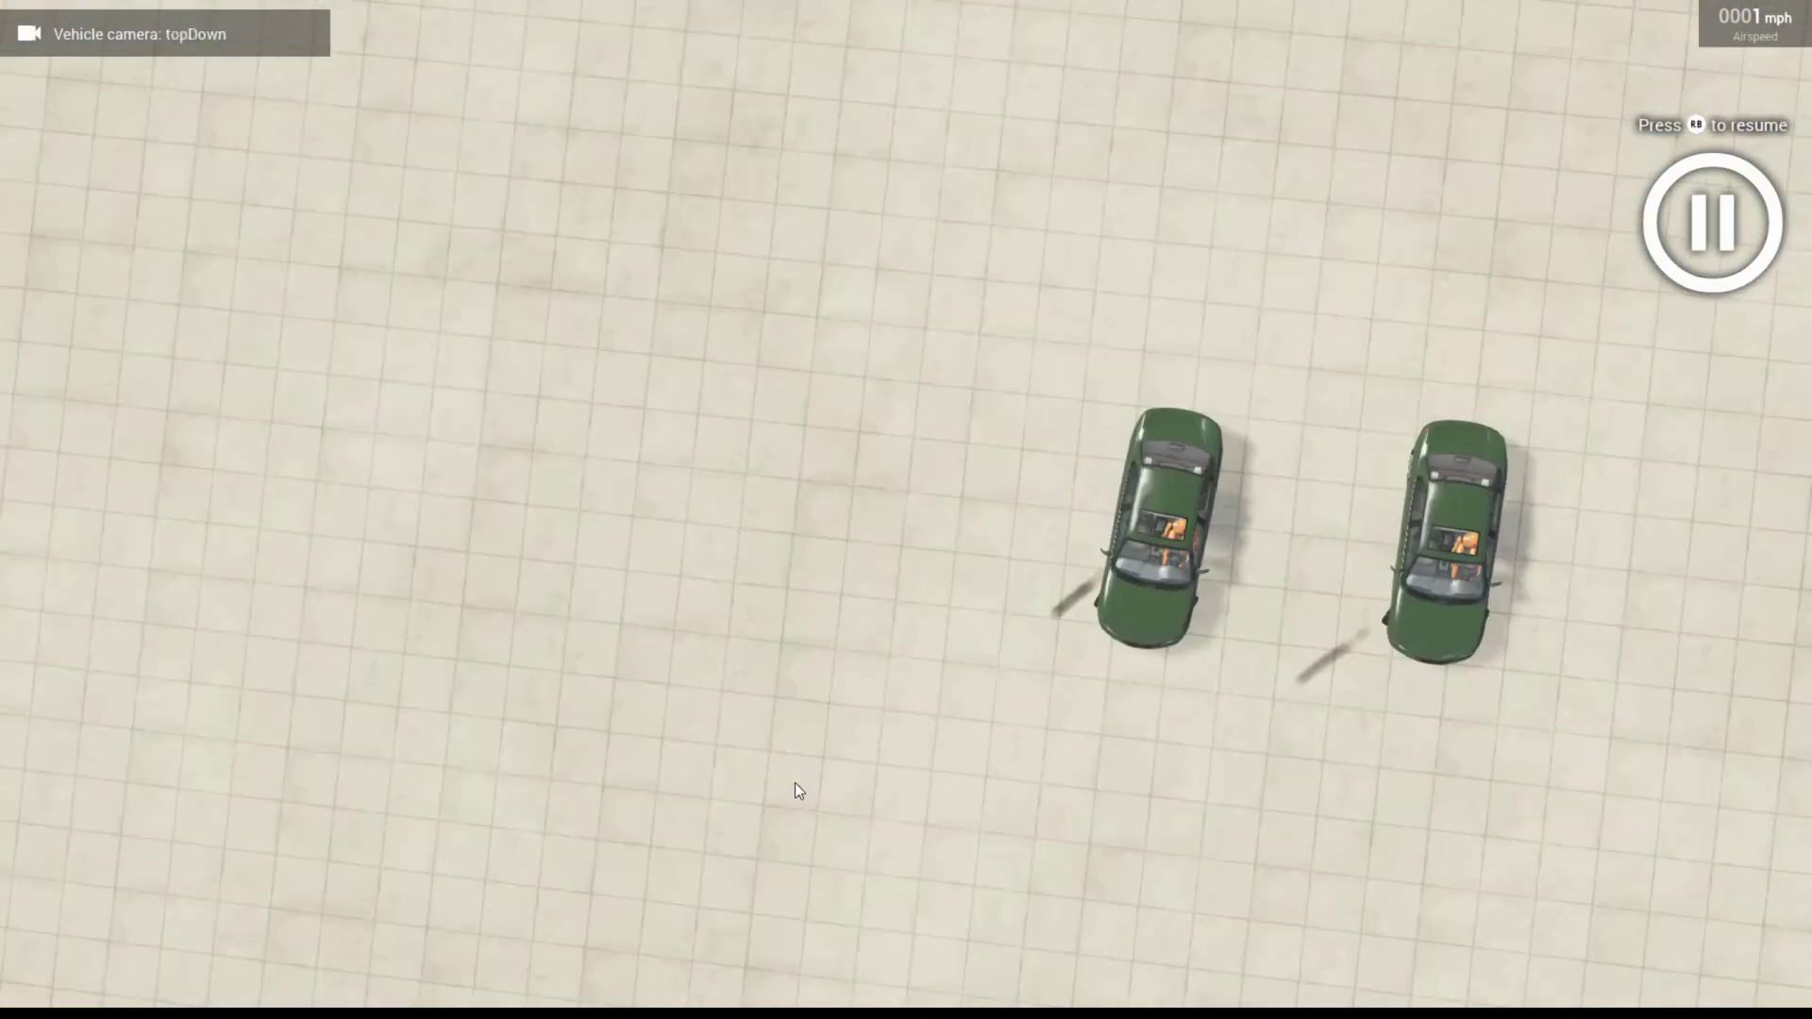
key("c")
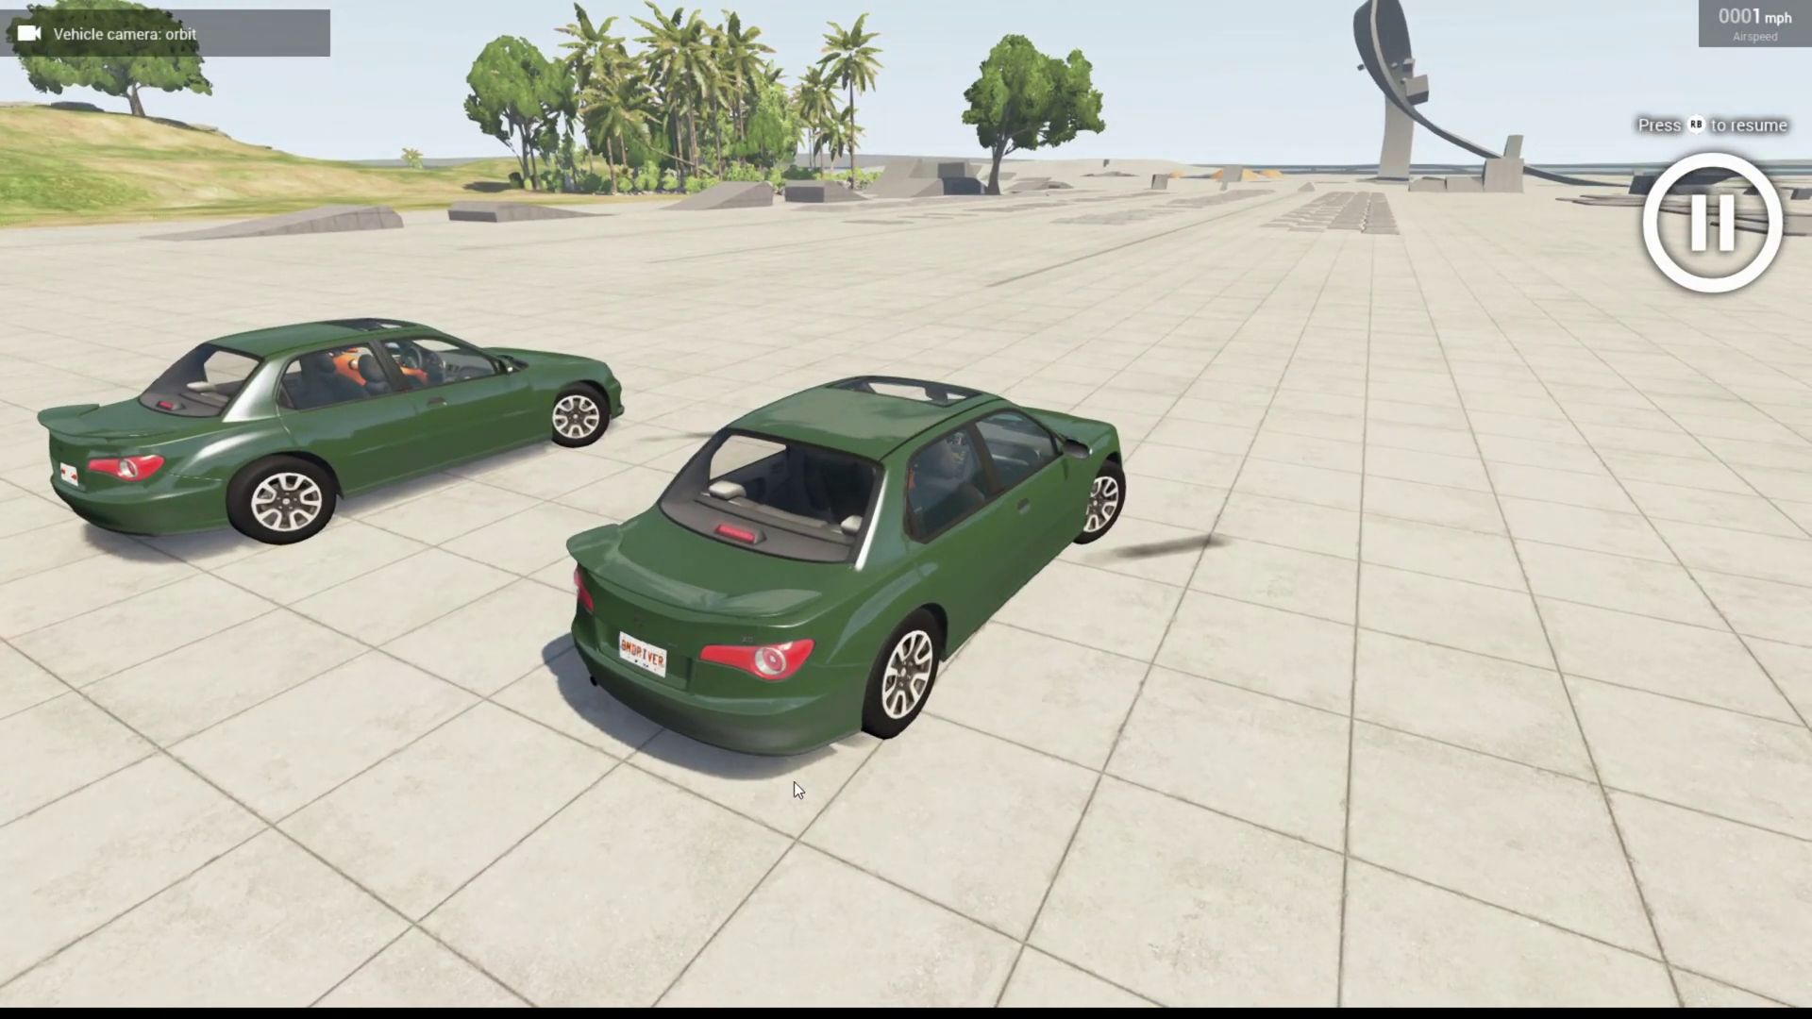
- Unpause the game with J so both sedans replay their runs over the ramp
key("j")
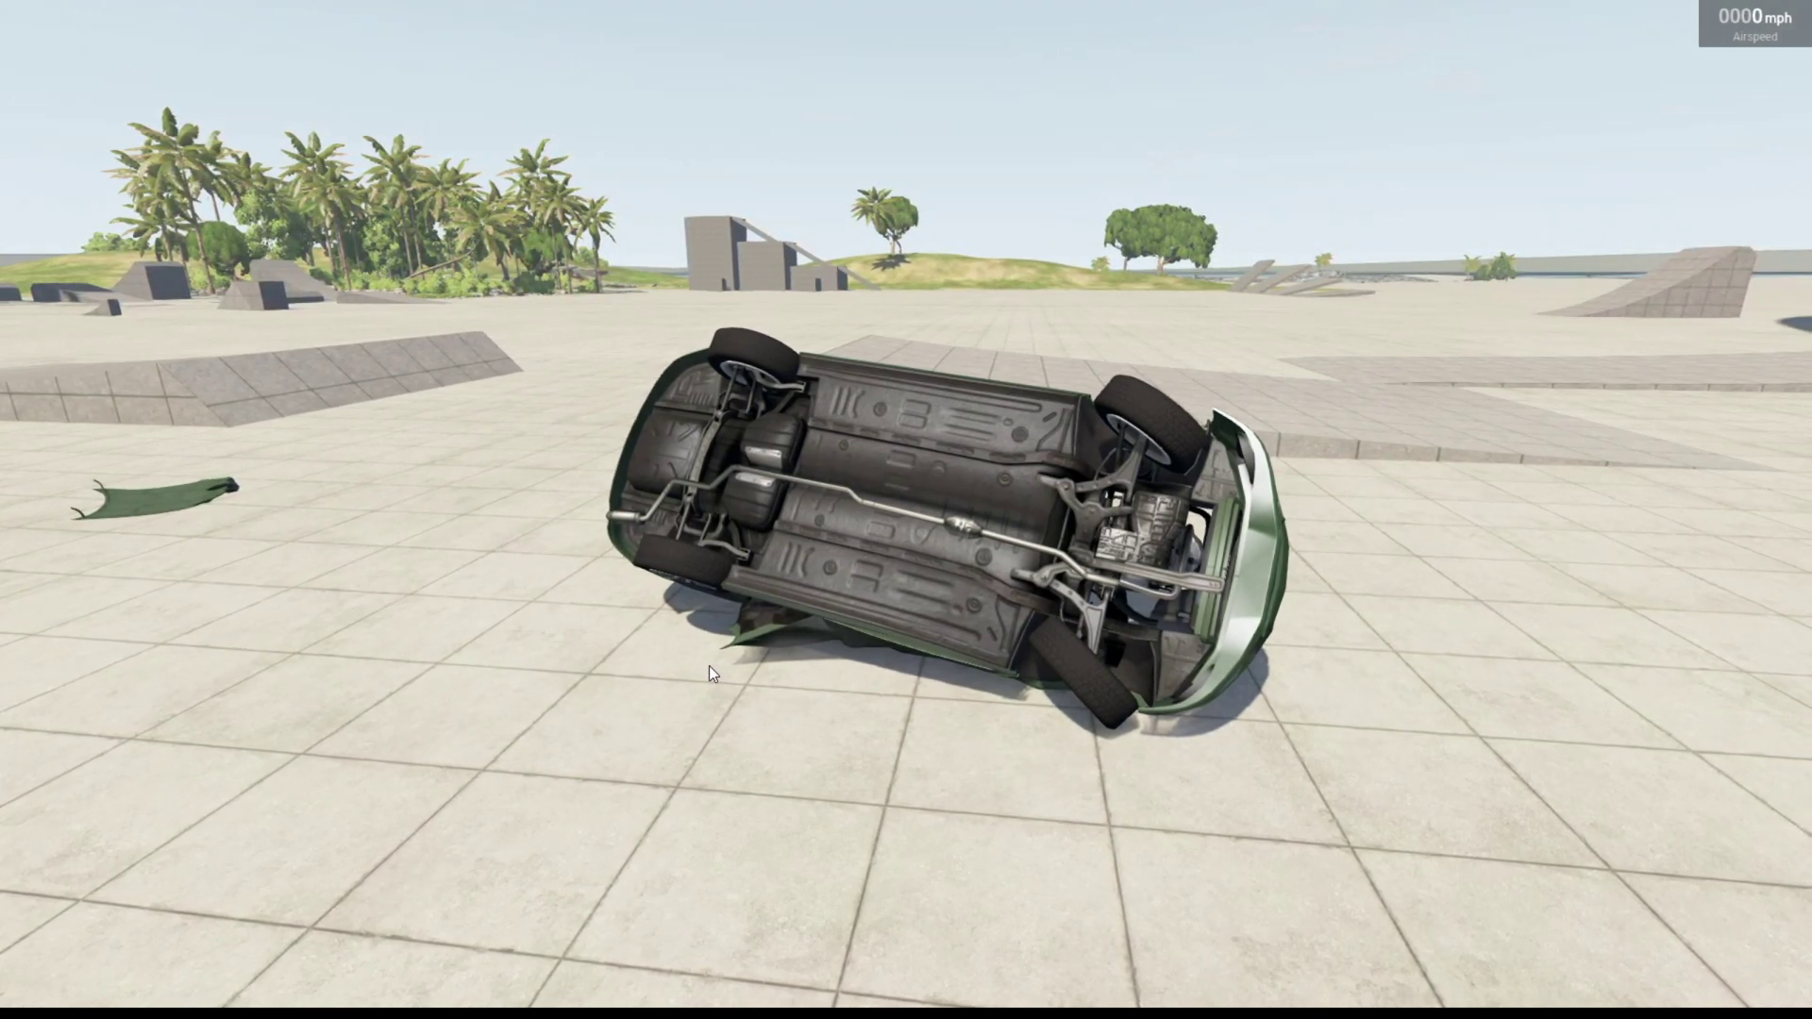
- Reopen the Script AI Manager via the World Editor's Tools menu
key("F11")
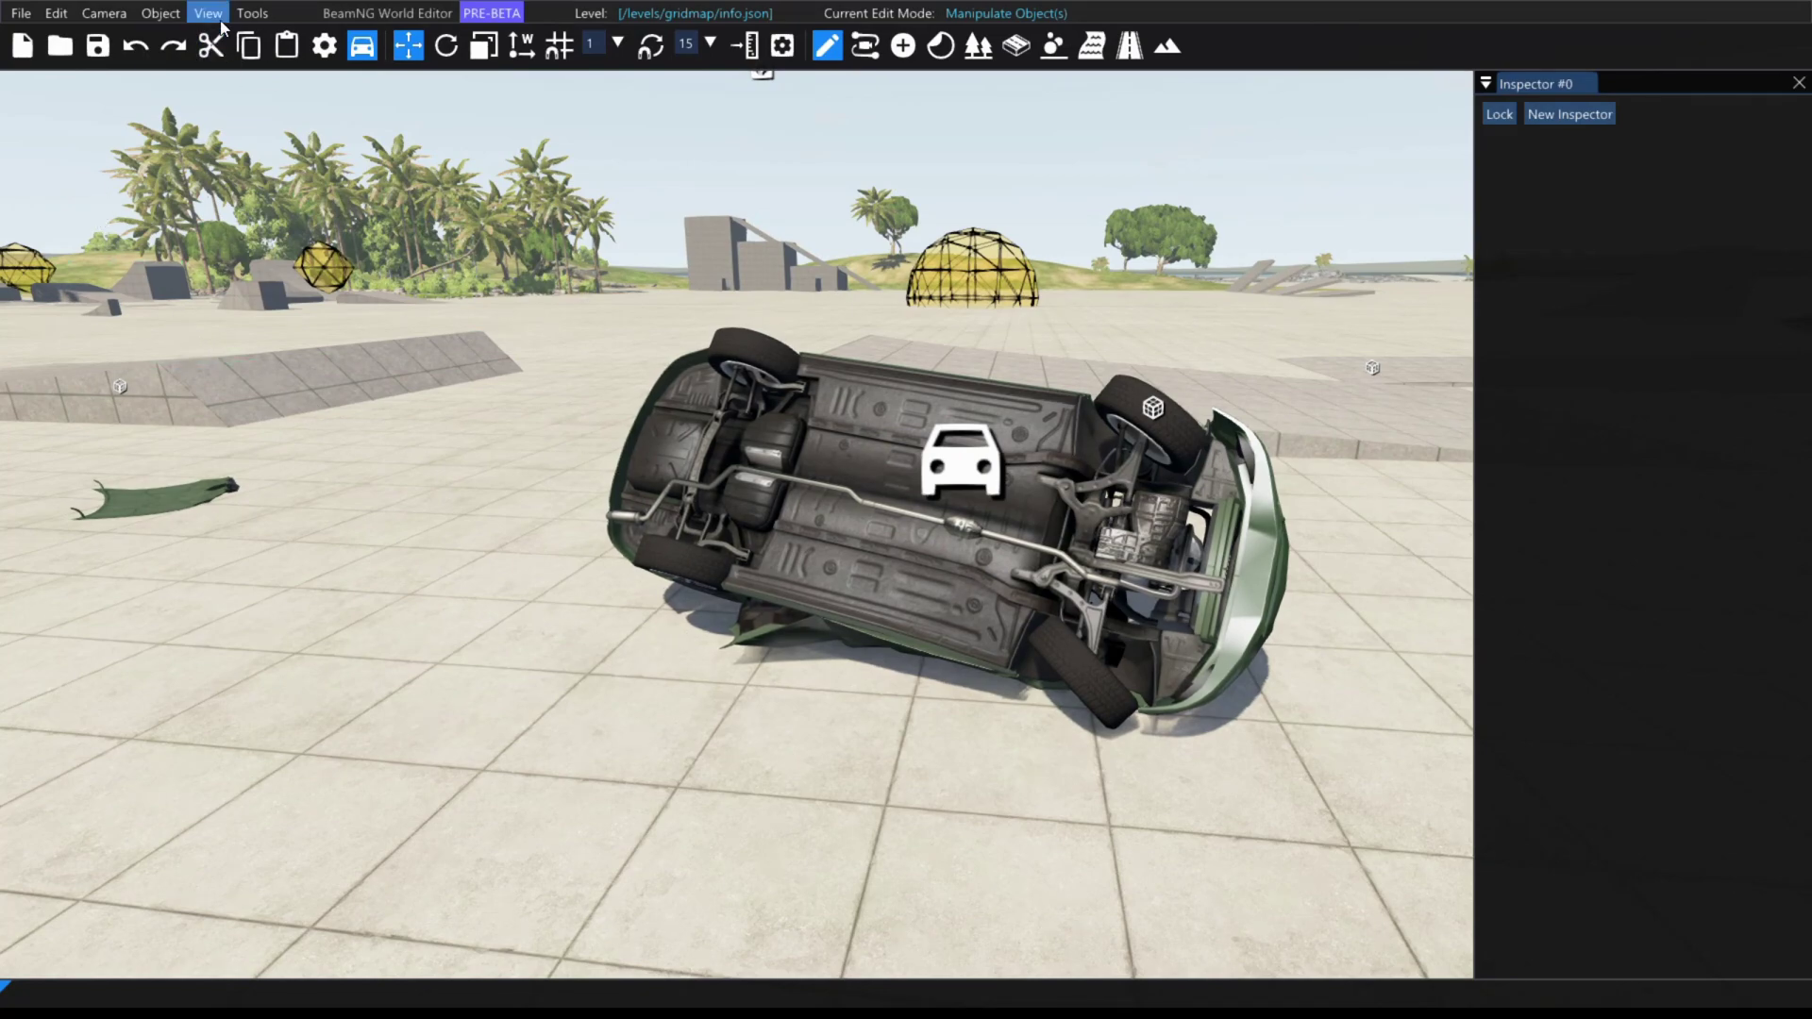
left_click(252, 13)
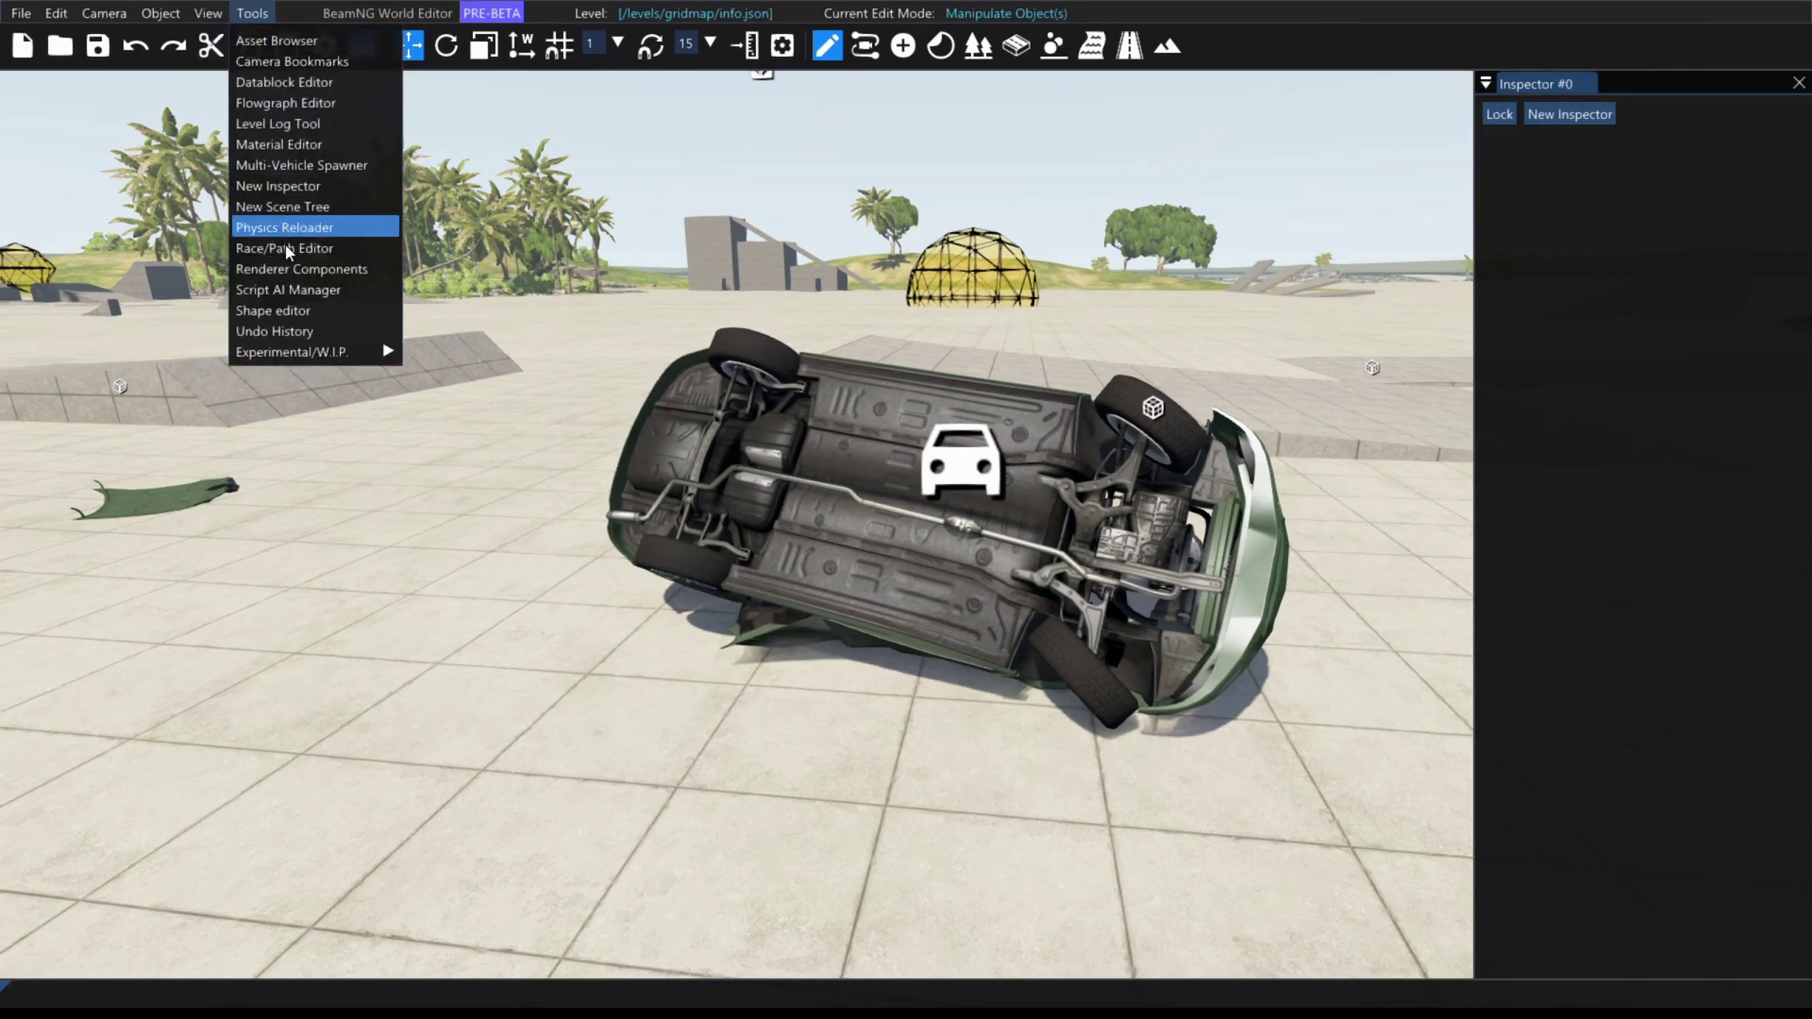
left_click(296, 291)
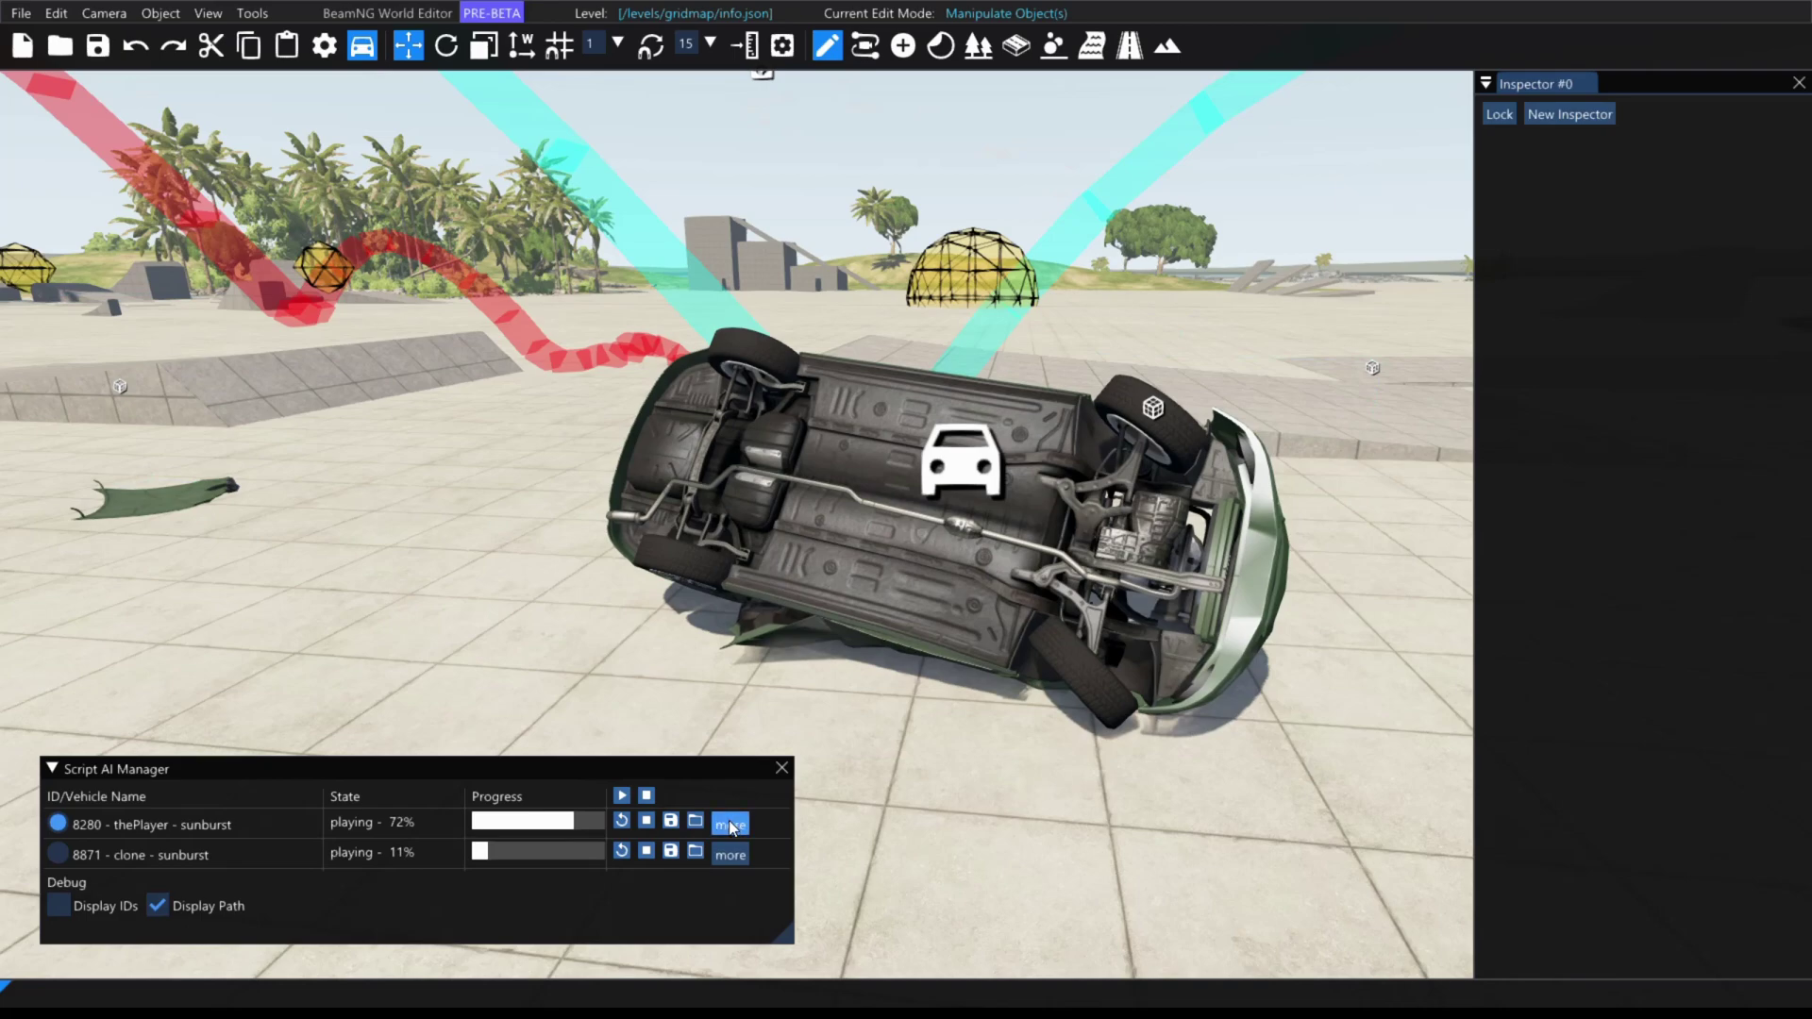
- Restart the player and clone sedans' replays and watch them jump the ramps
left_click(621, 820)
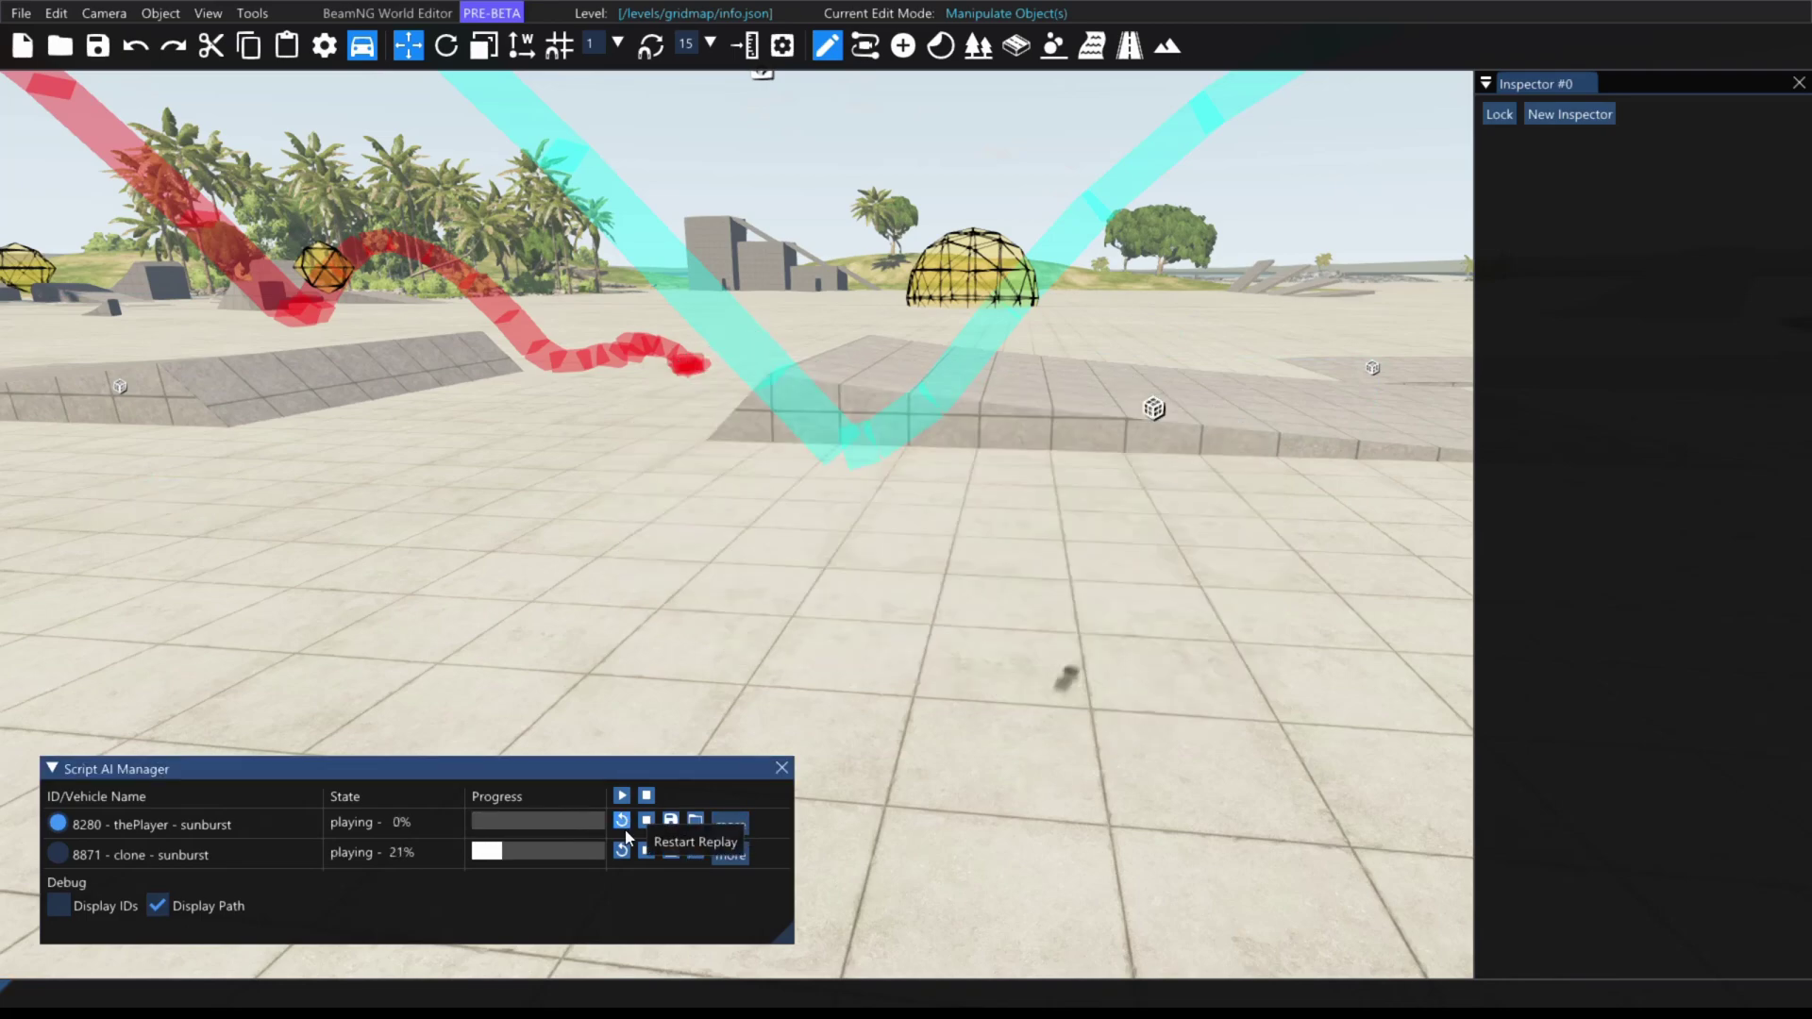
left_click(621, 850)
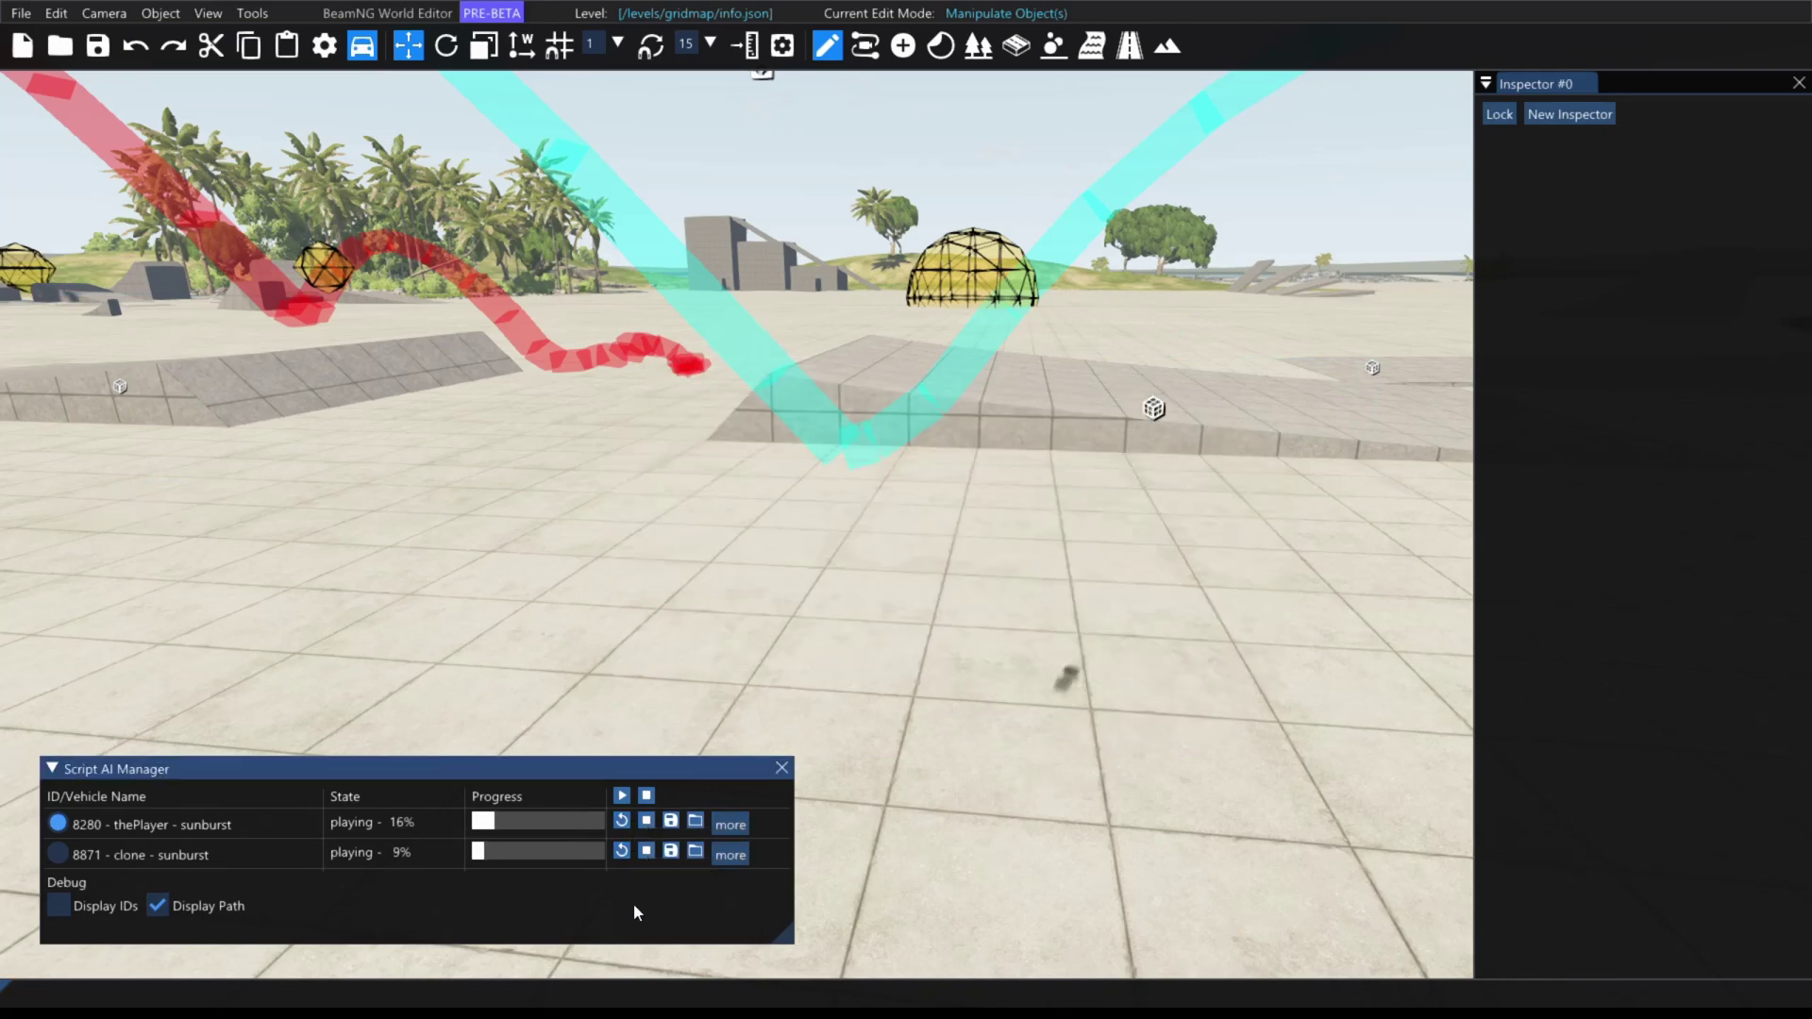
right_click_drag(830, 737, 938, 535)
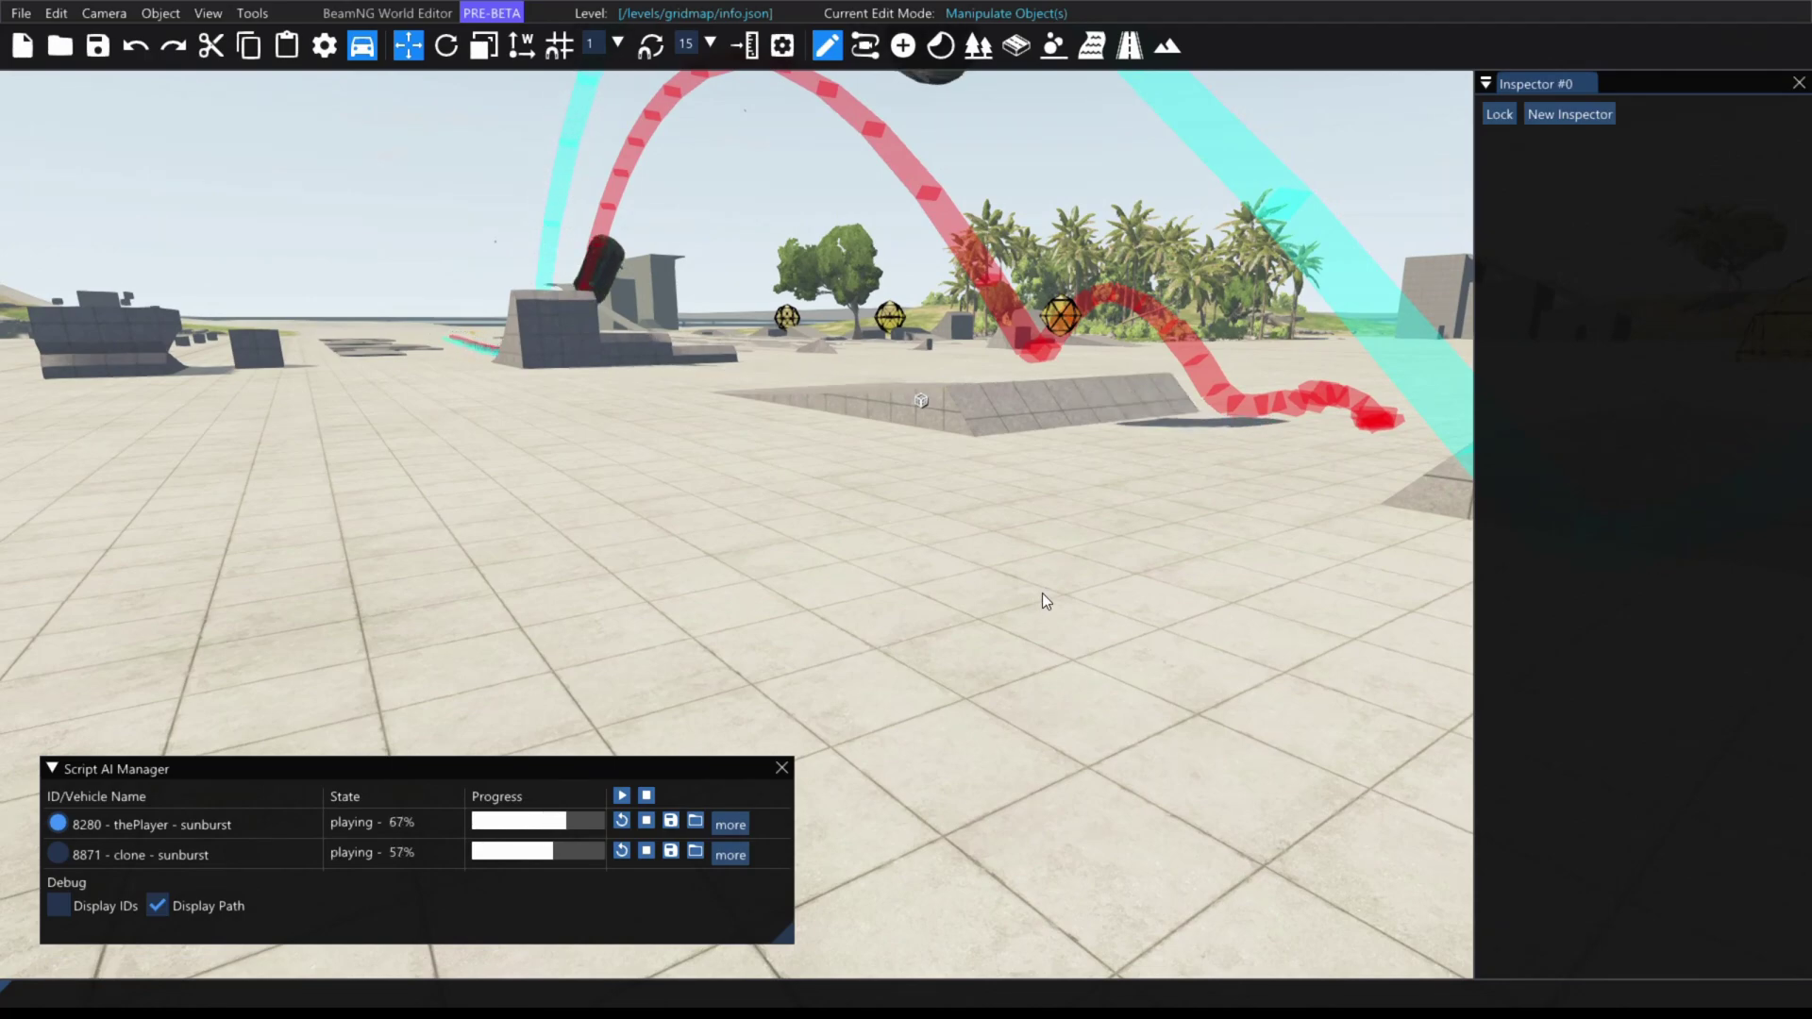
right_click_drag(1042, 592, 1180, 583)
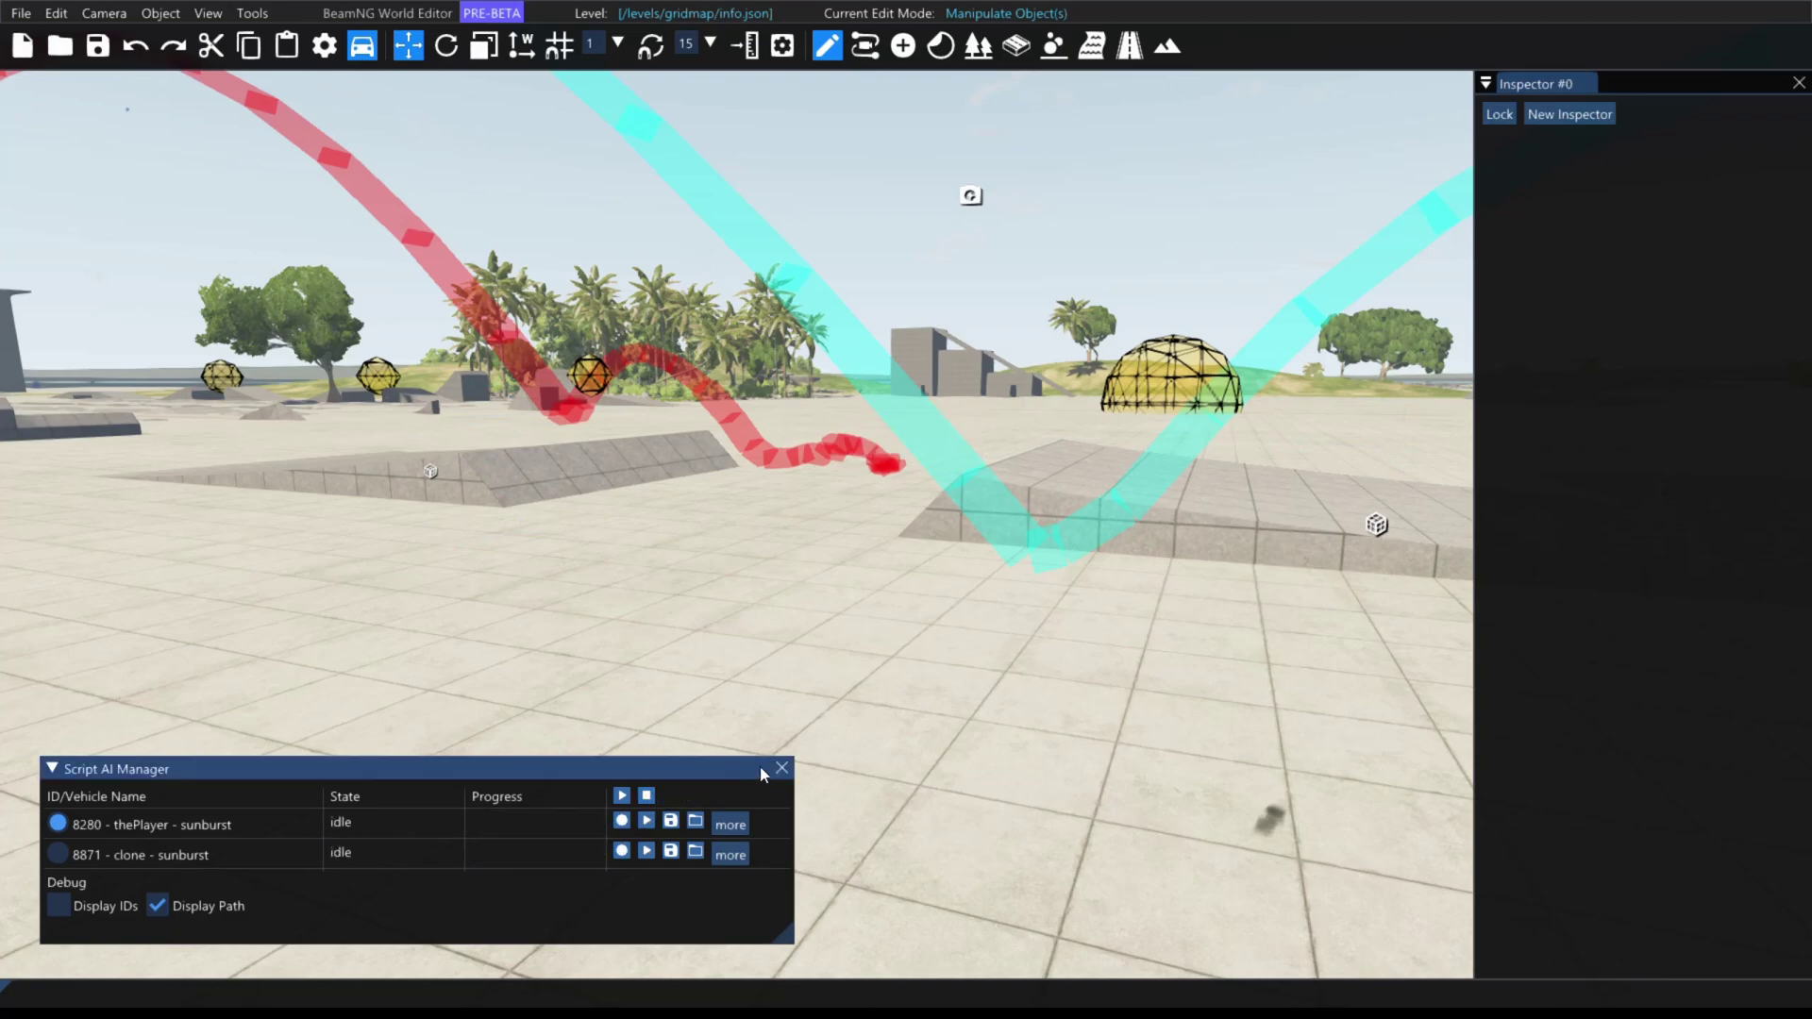
- Reset the player sedan and its clone with Reset Vehicle from each row's options menu
left_click(731, 822)
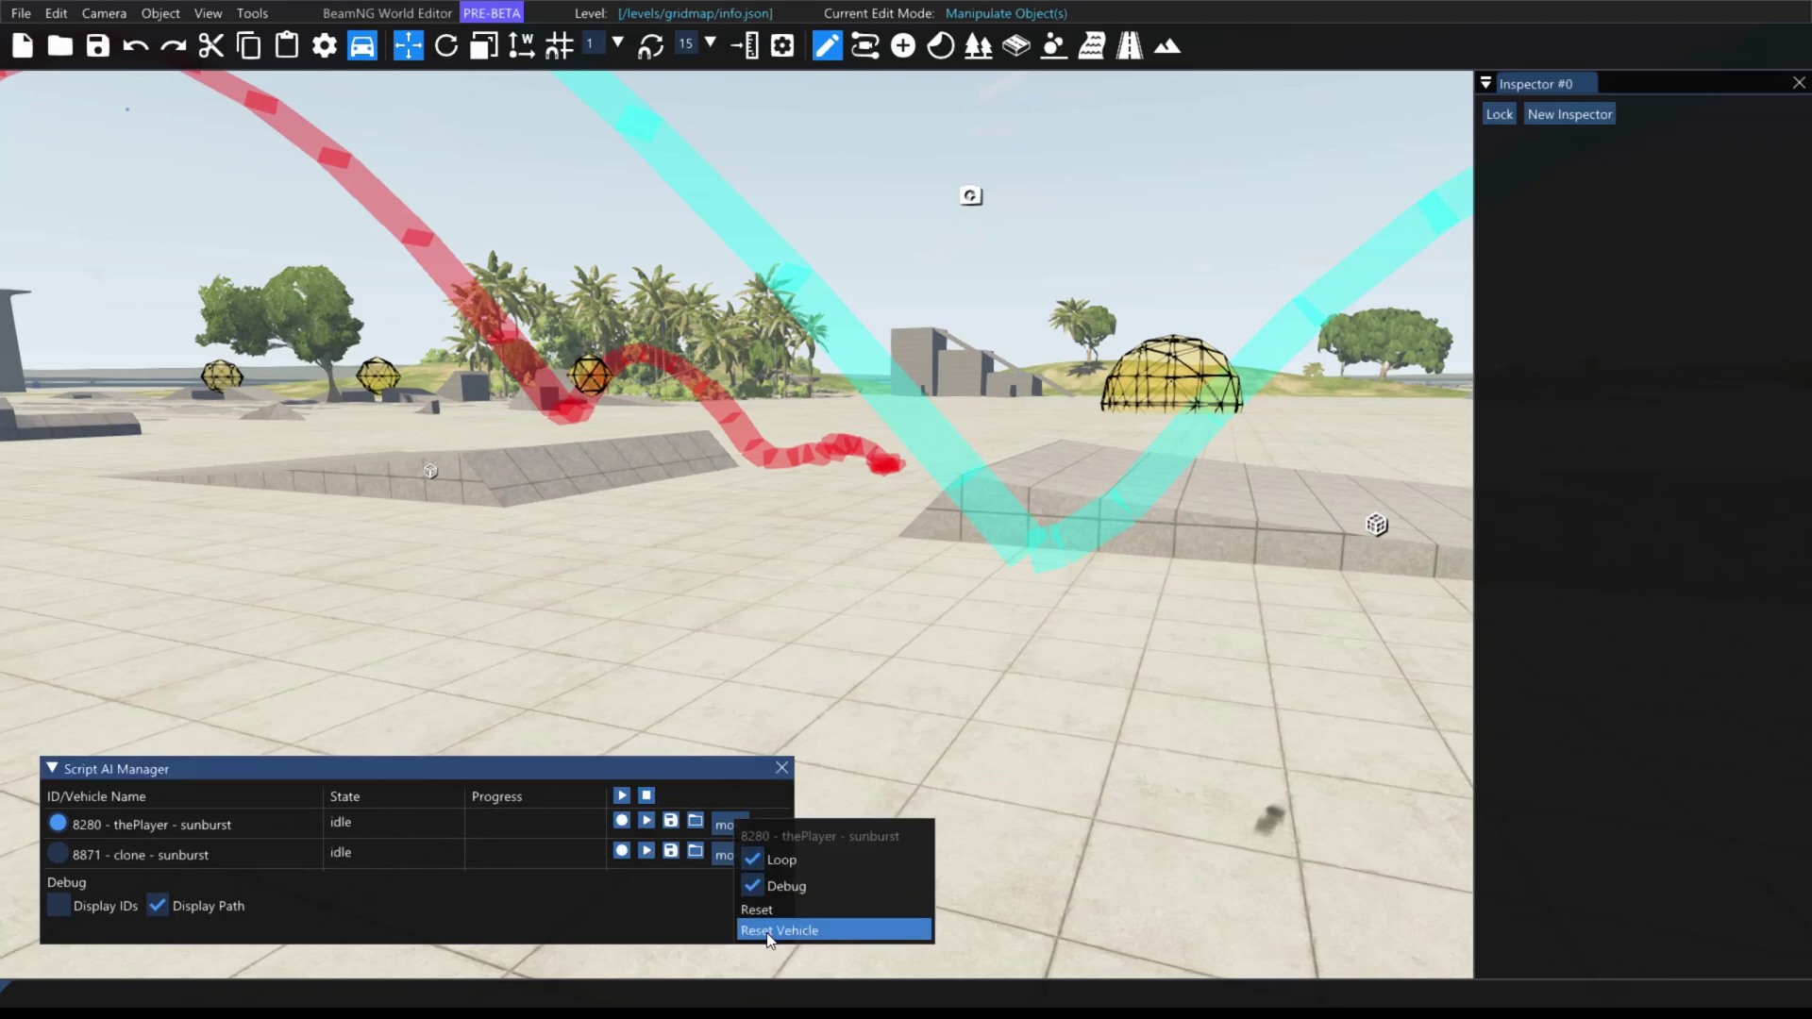
left_click(769, 932)
left_click(734, 854)
left_click(776, 961)
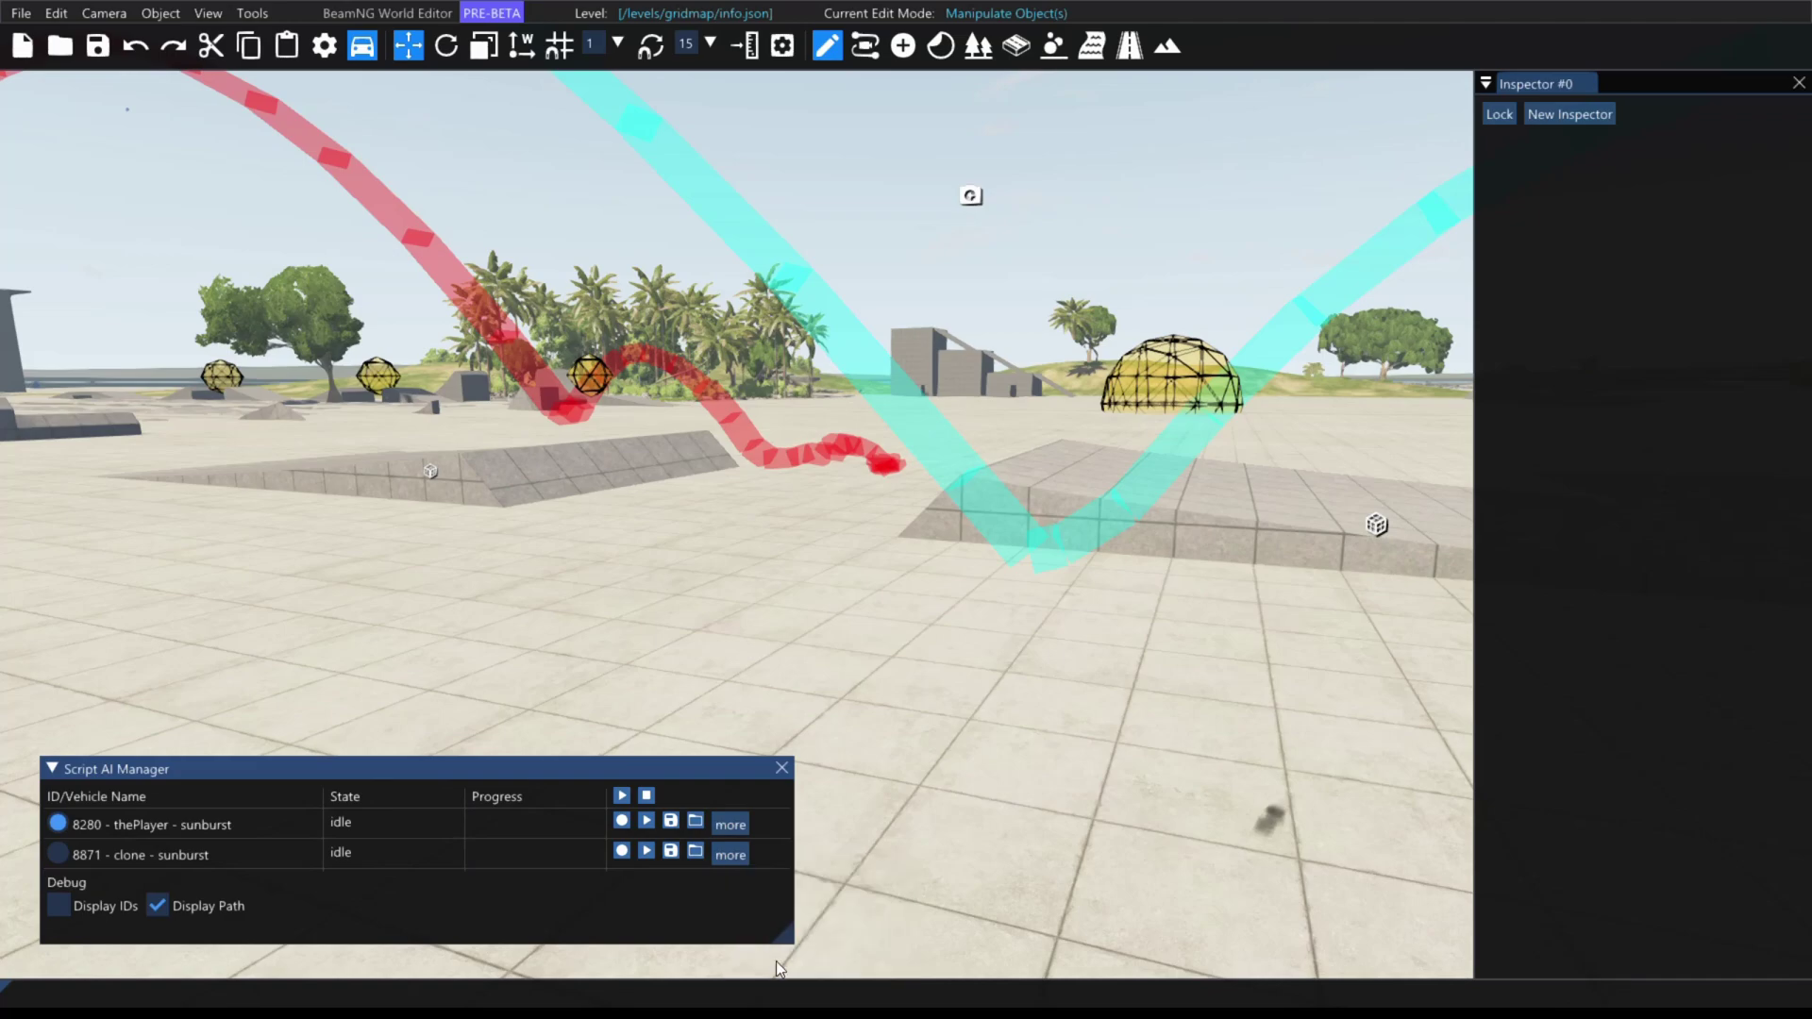
left_click(733, 826)
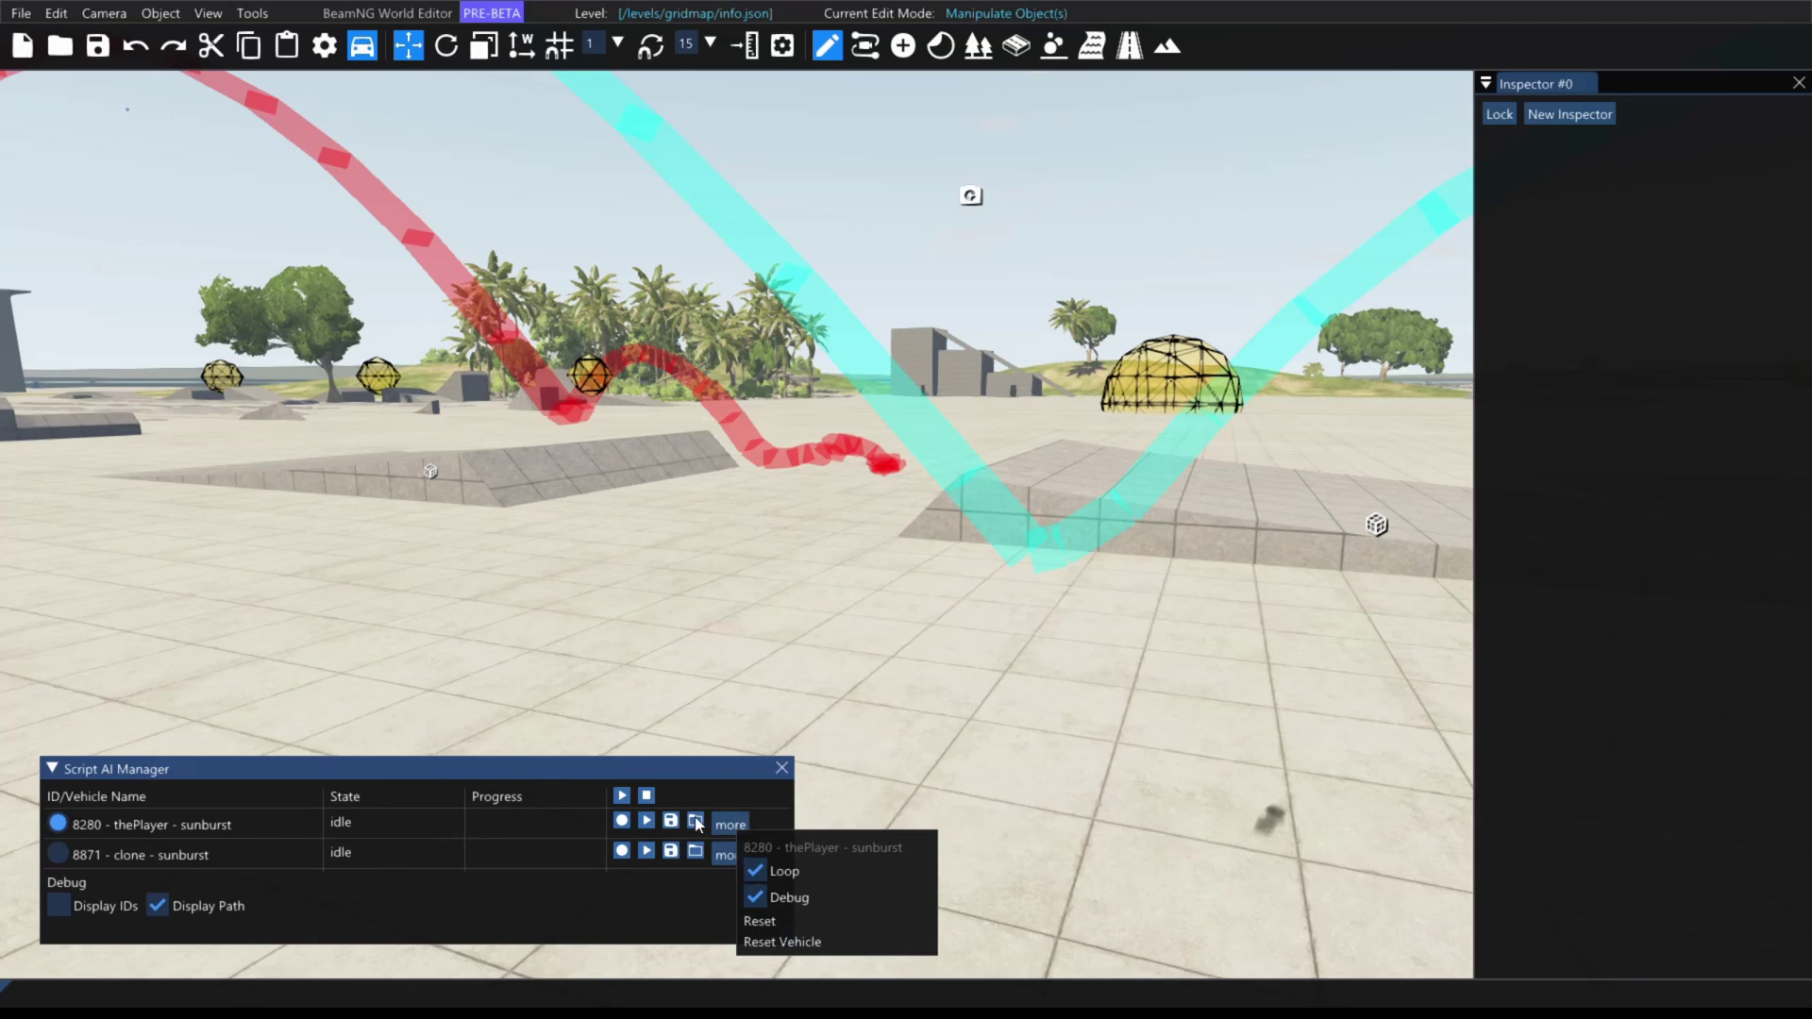
- Play both sedans' recorded paths together without loading a new recording, then close the Script AI Manager
left_click(696, 821)
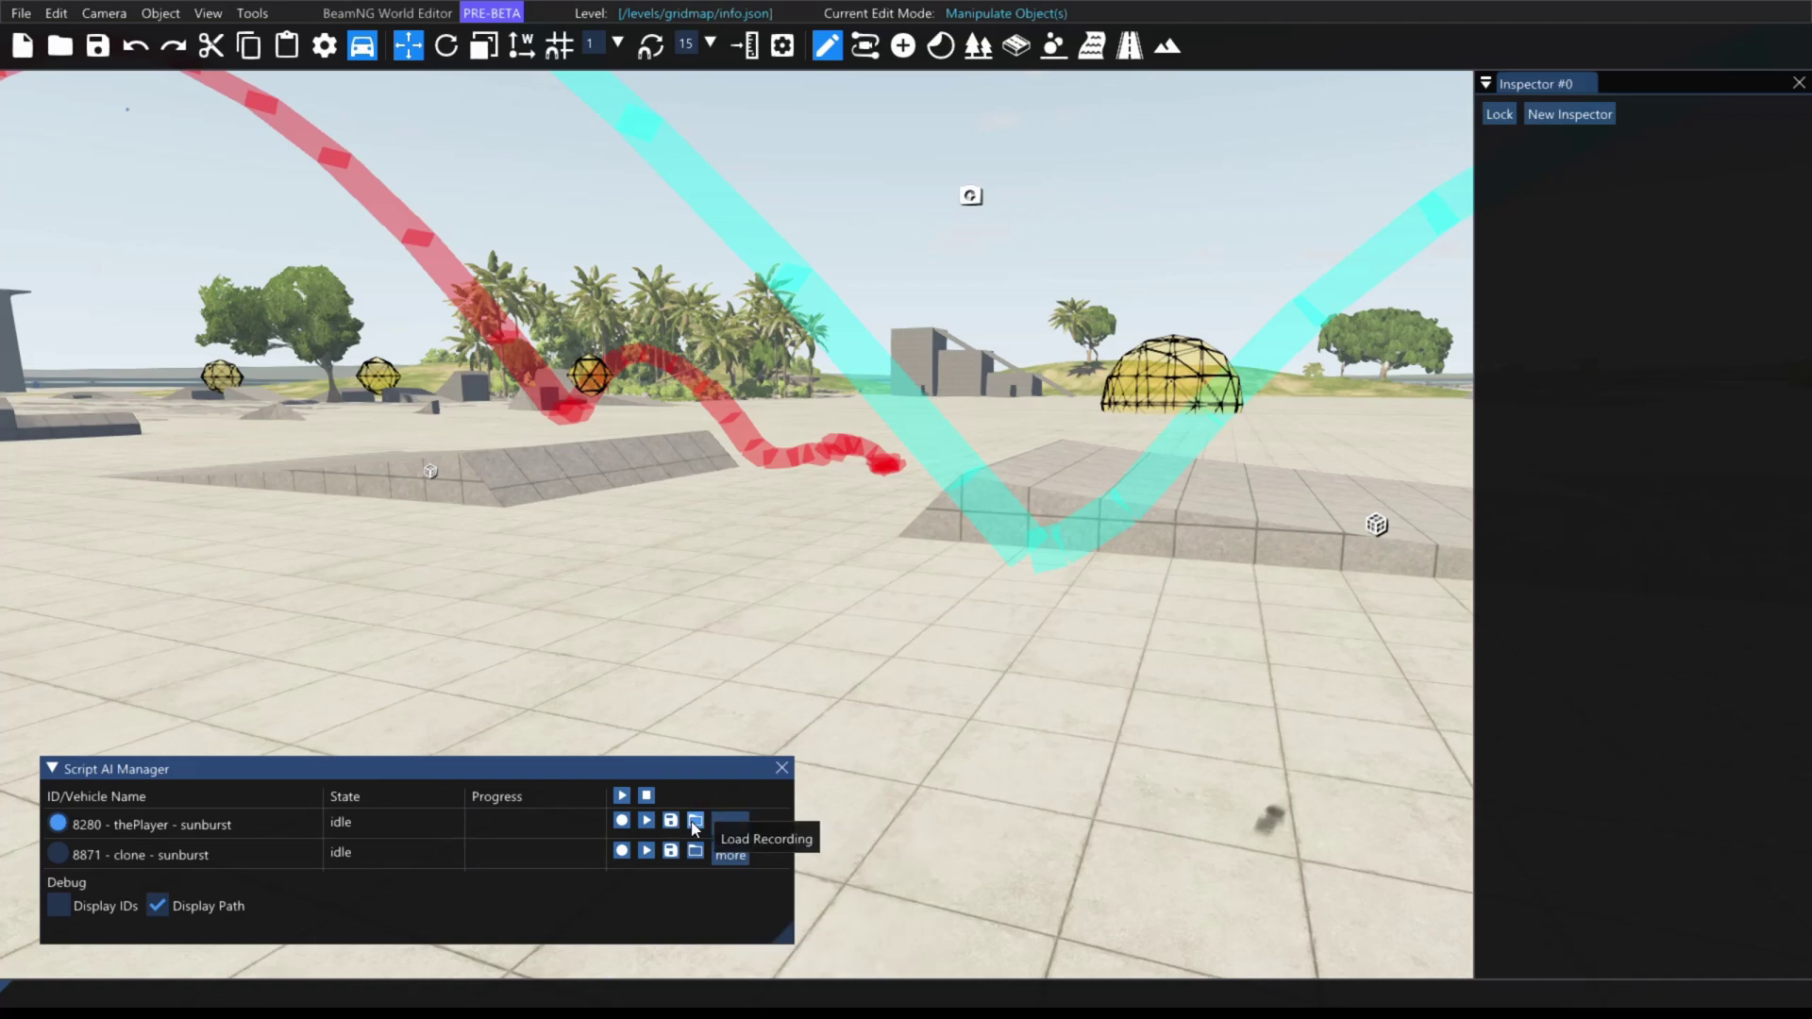
left_click(696, 822)
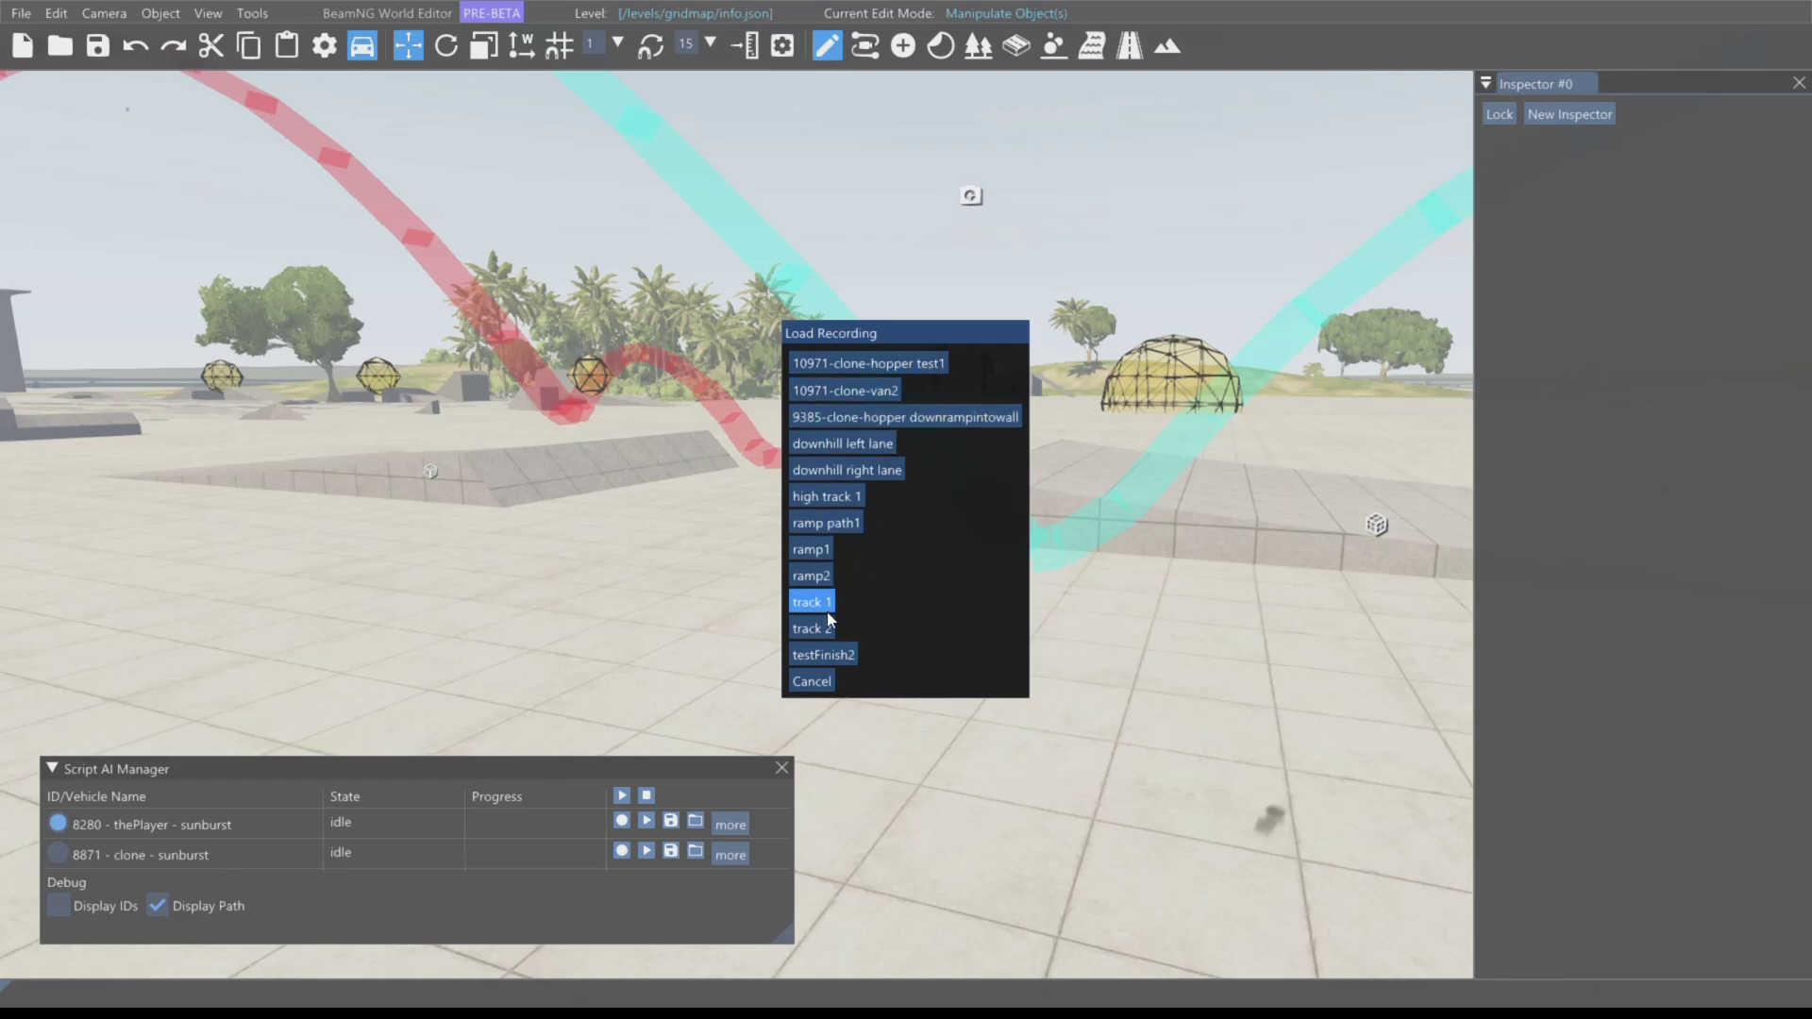
left_click(818, 683)
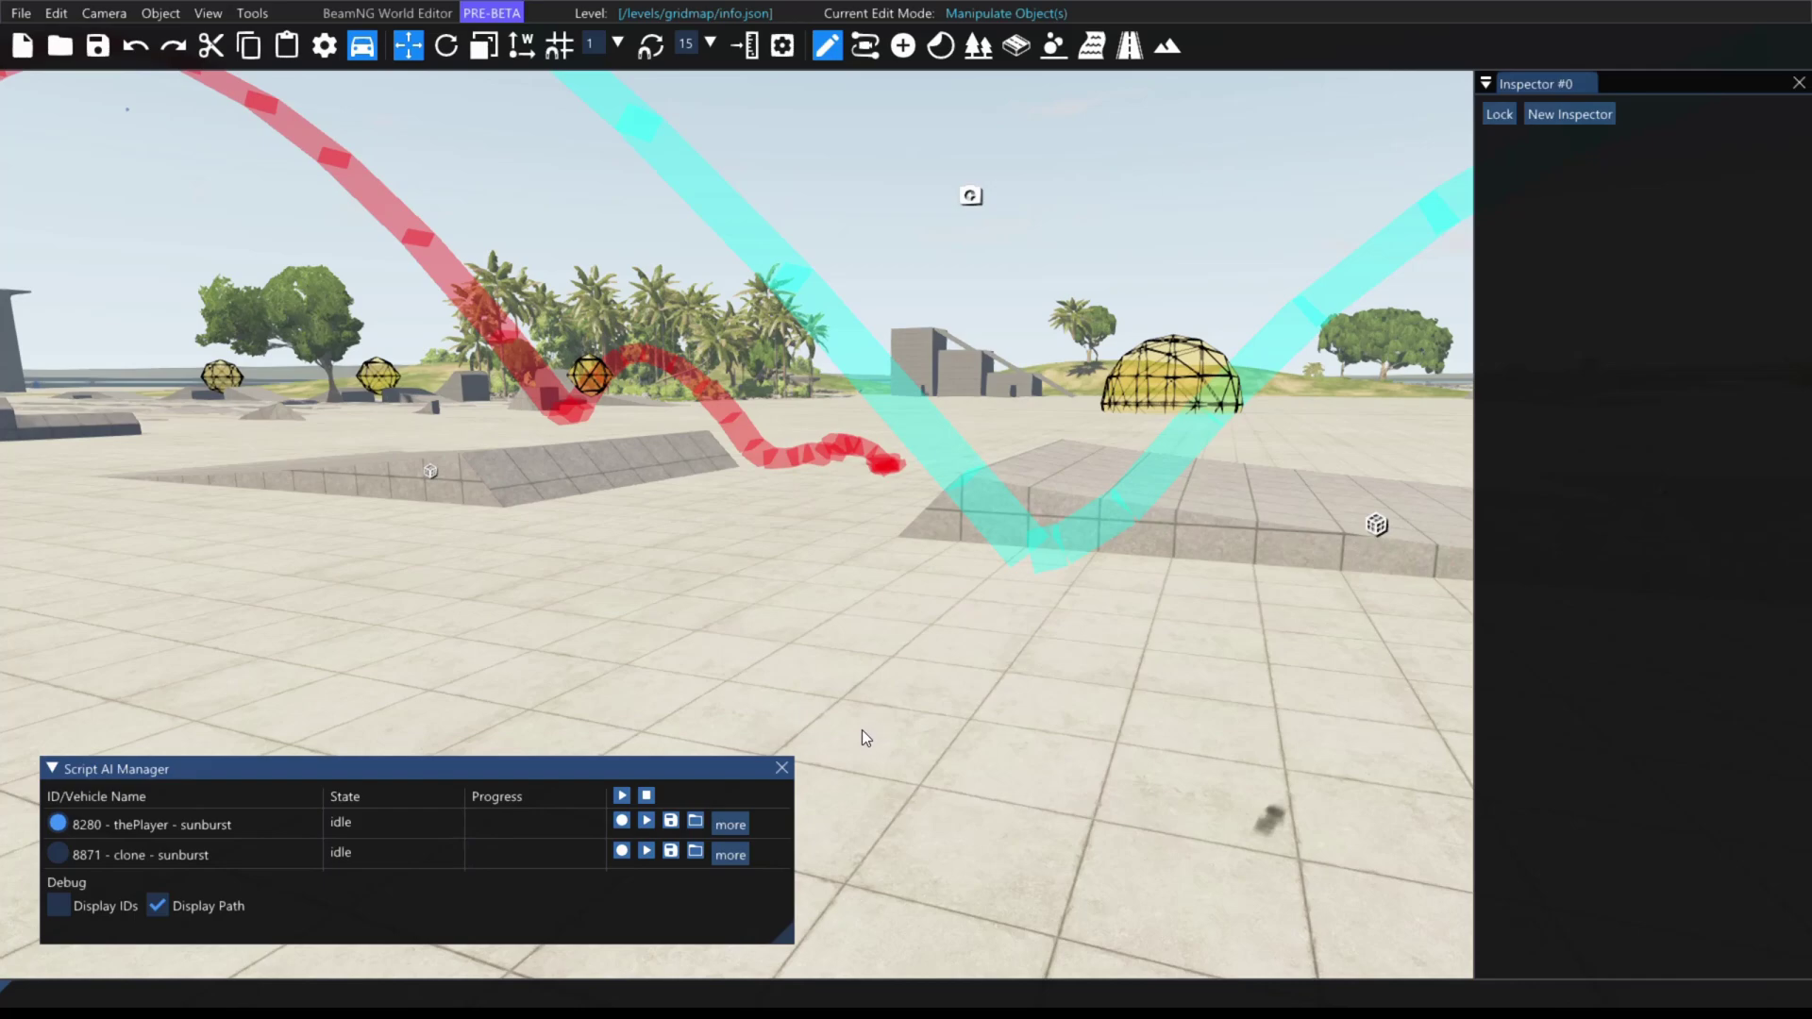
left_click(622, 796)
left_click(781, 769)
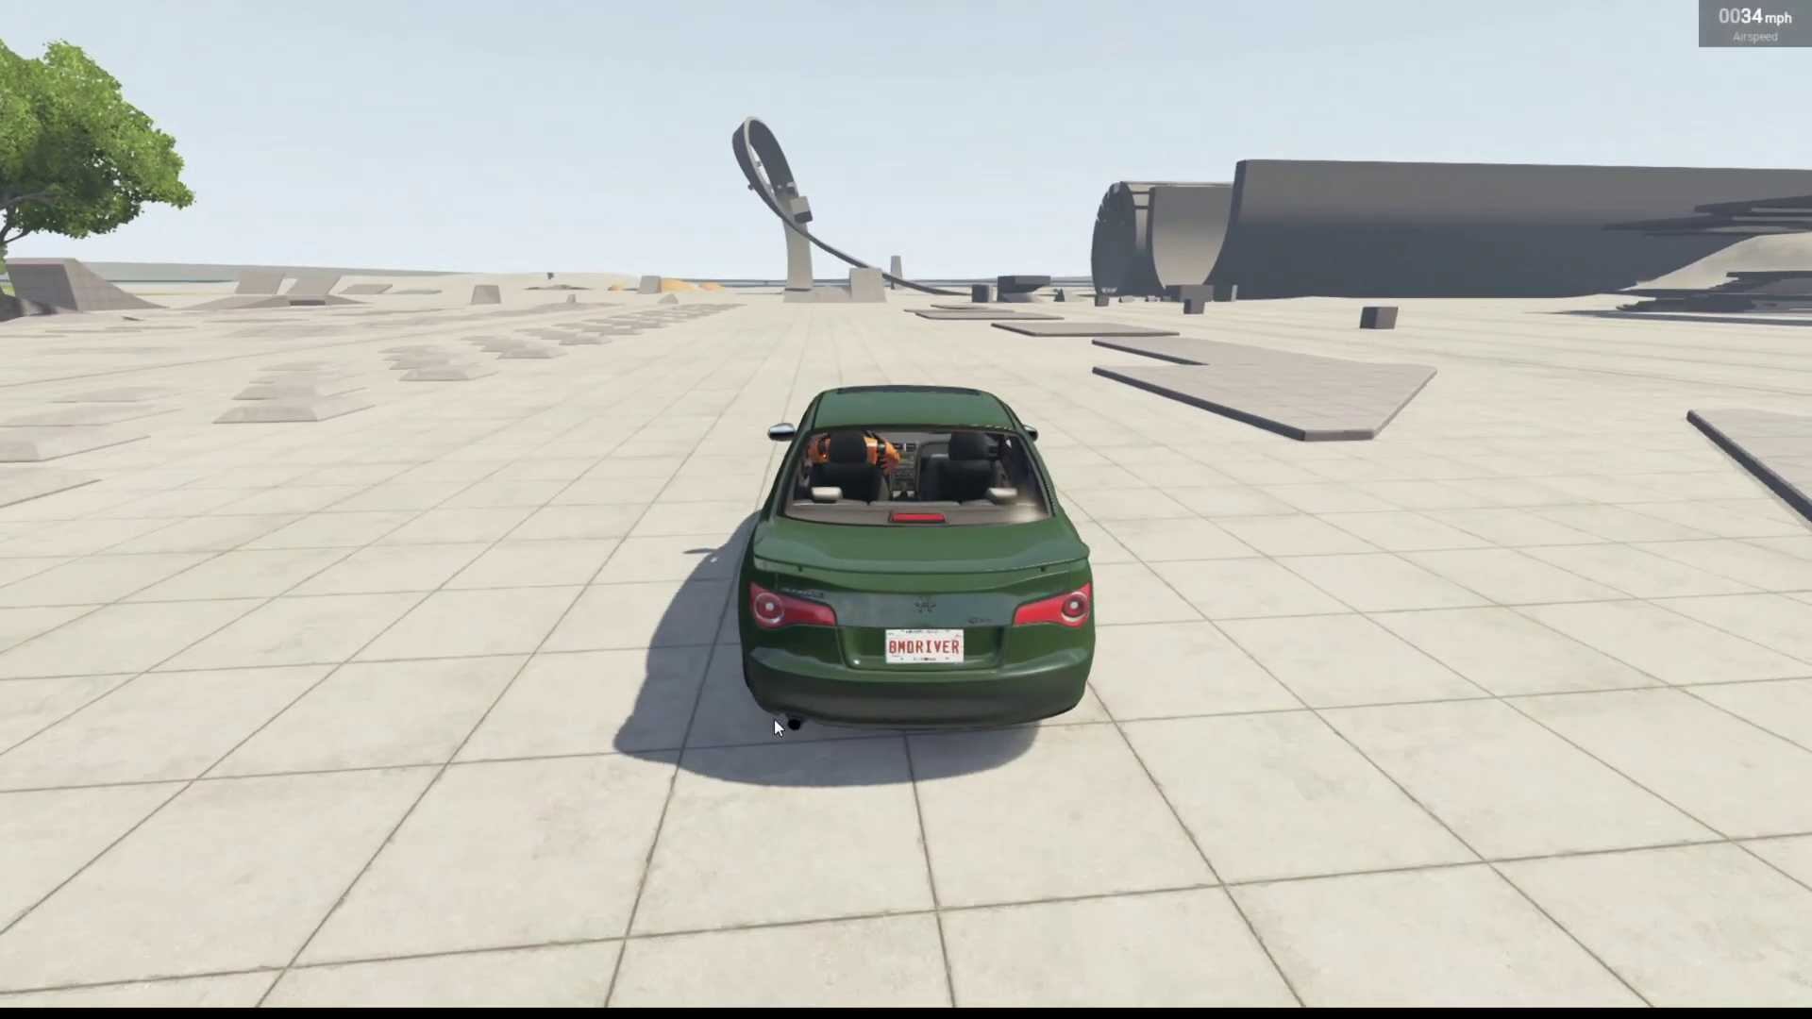
- Switch the camera to the driver's-seat view, then to the hood view
key("c")
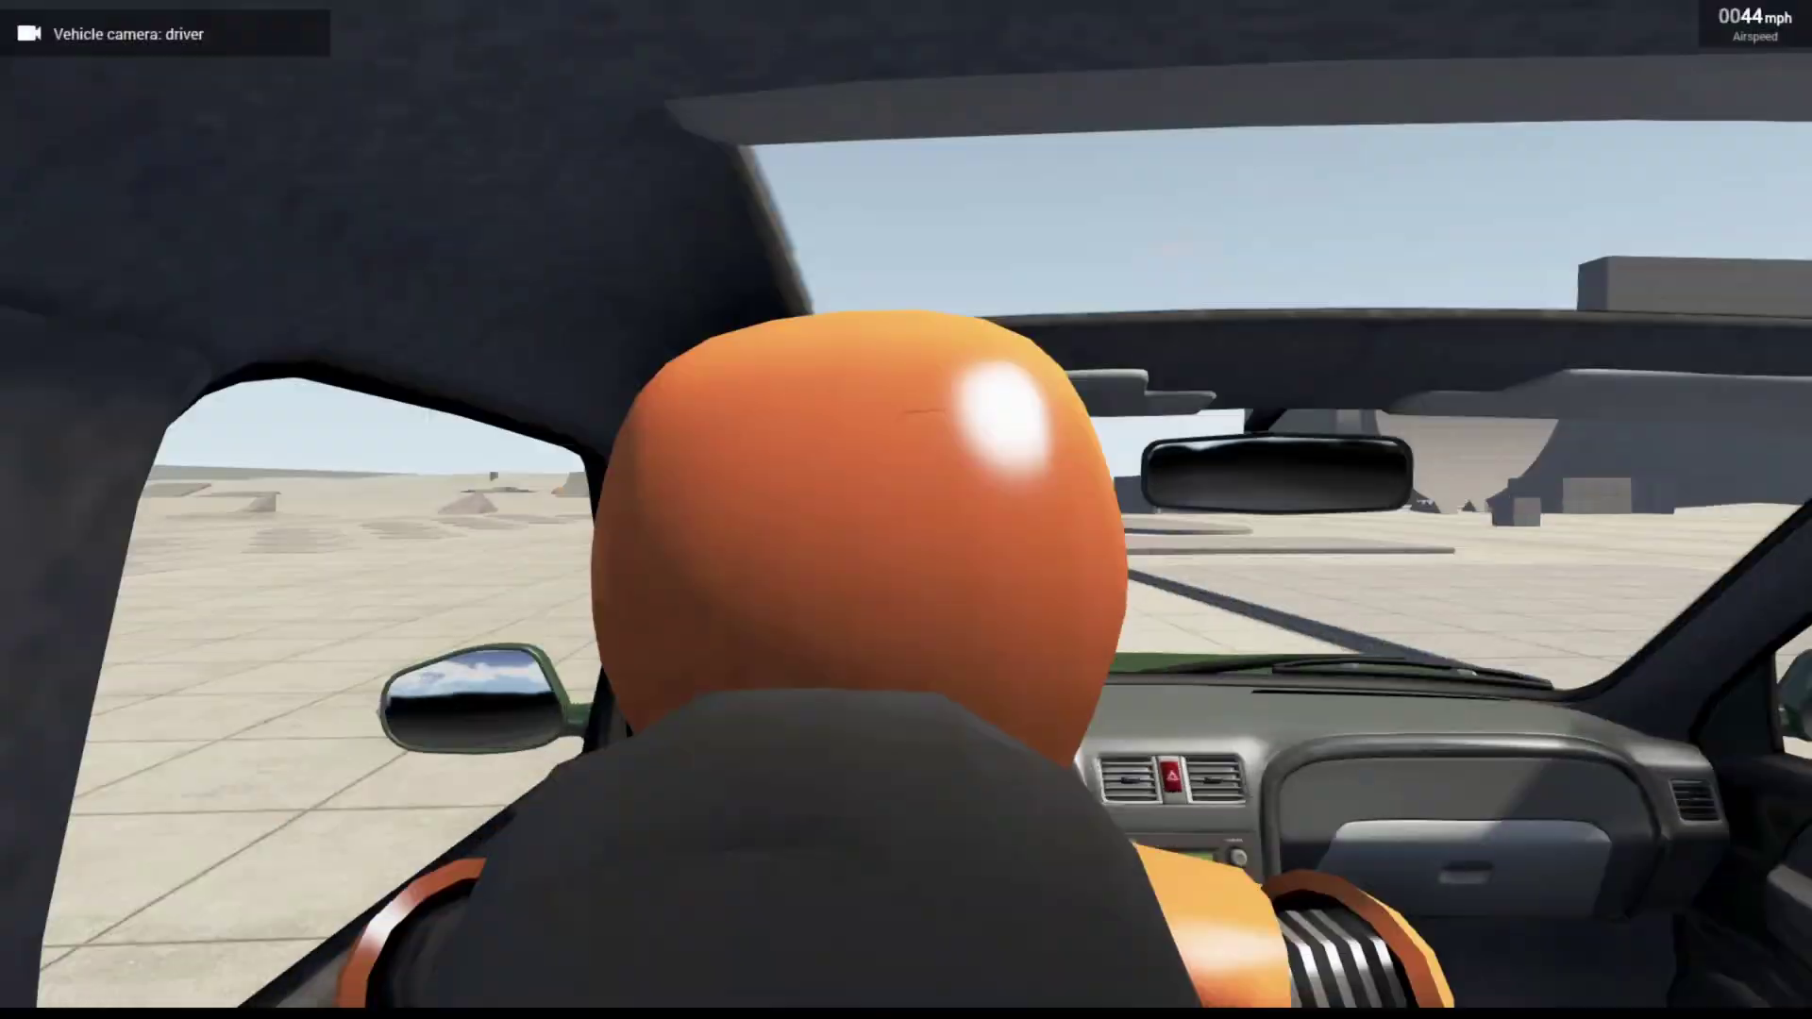
key("c")
key("c")
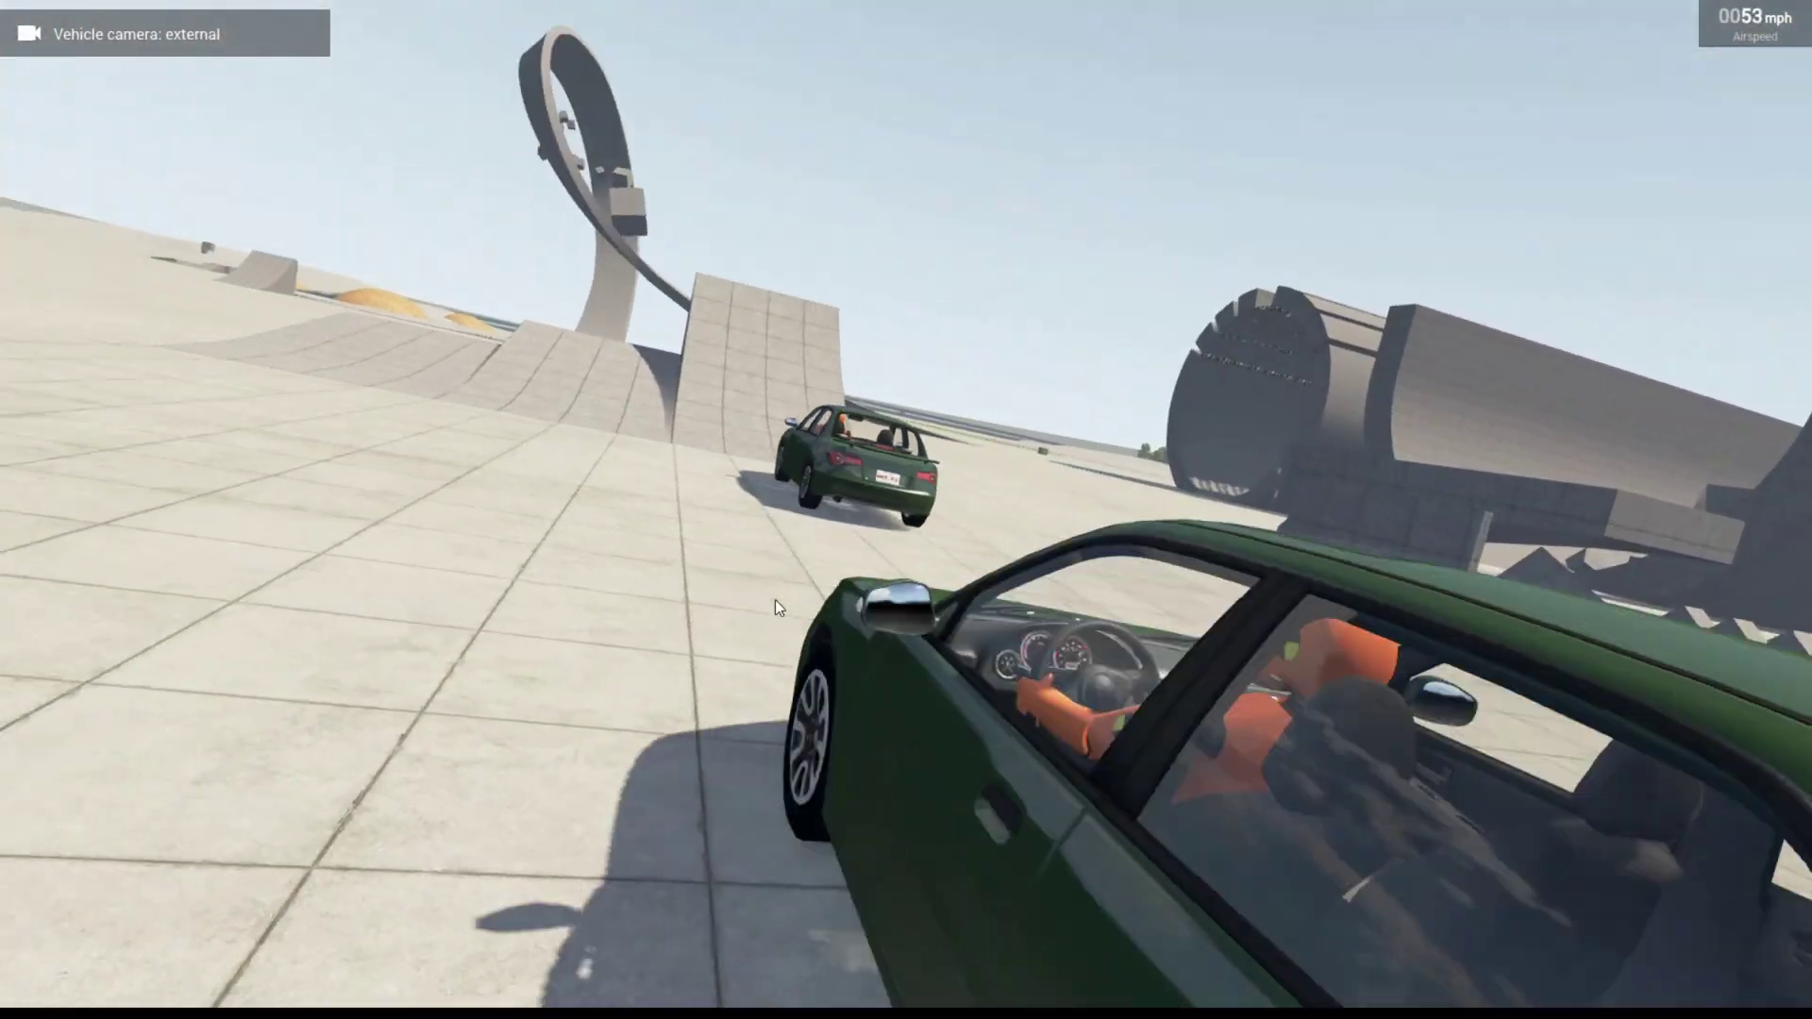